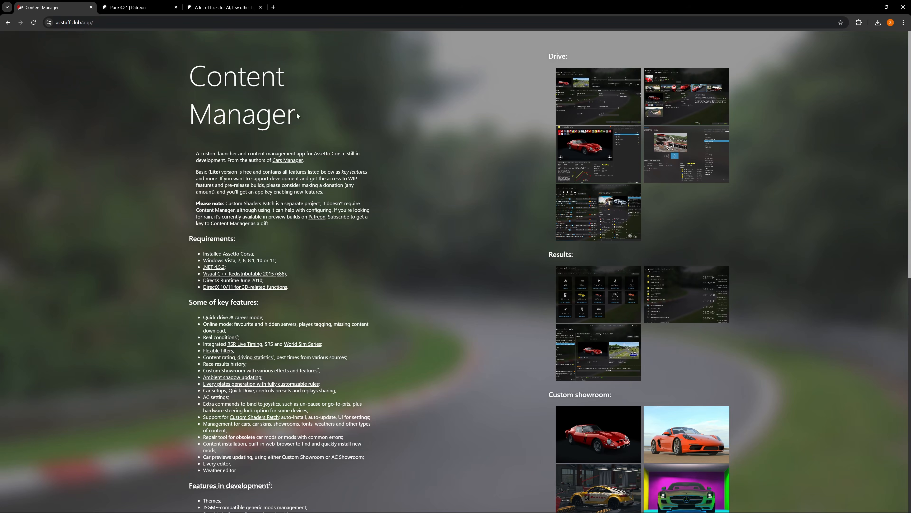
- View the Patreon posts for Pure 3.21 and "A lot of fixes for AI"
click(143, 8)
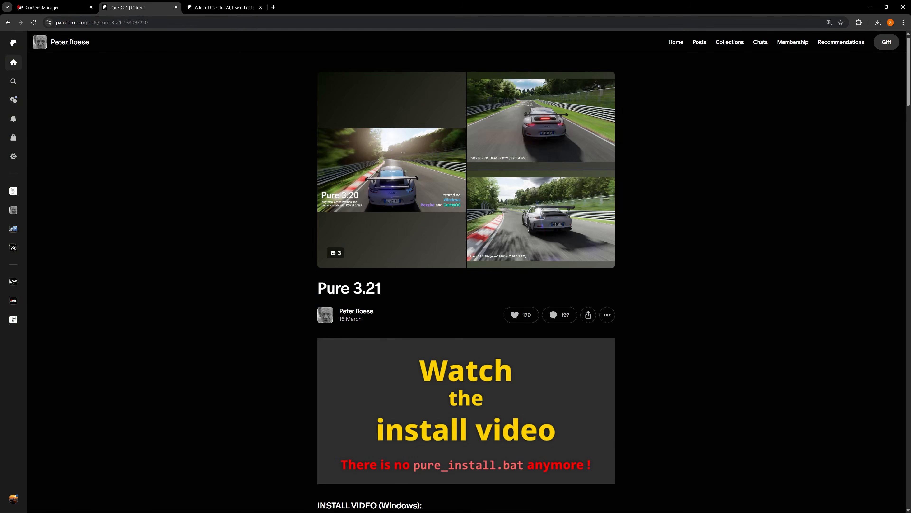
click(233, 5)
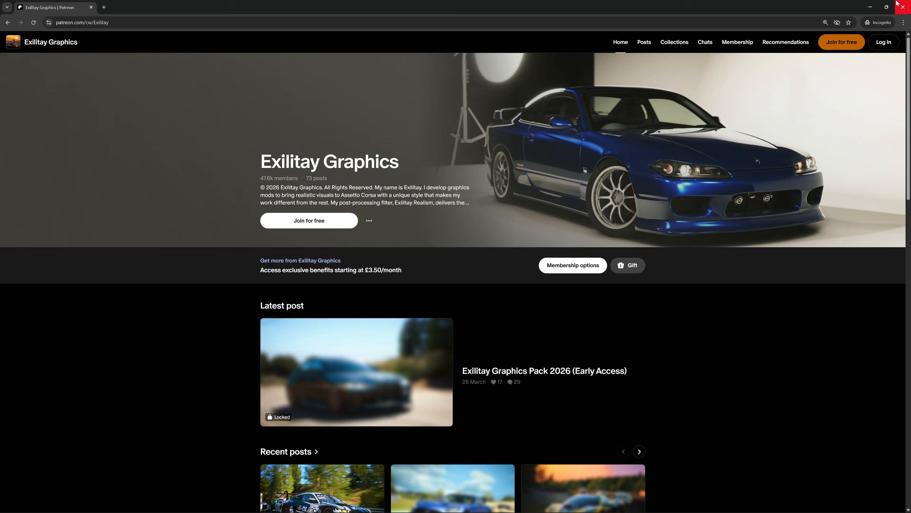
- Minimise the browser and switch to the Downloads folder in File Explorer
click(873, 3)
mouse_move(432, 509)
click(430, 476)
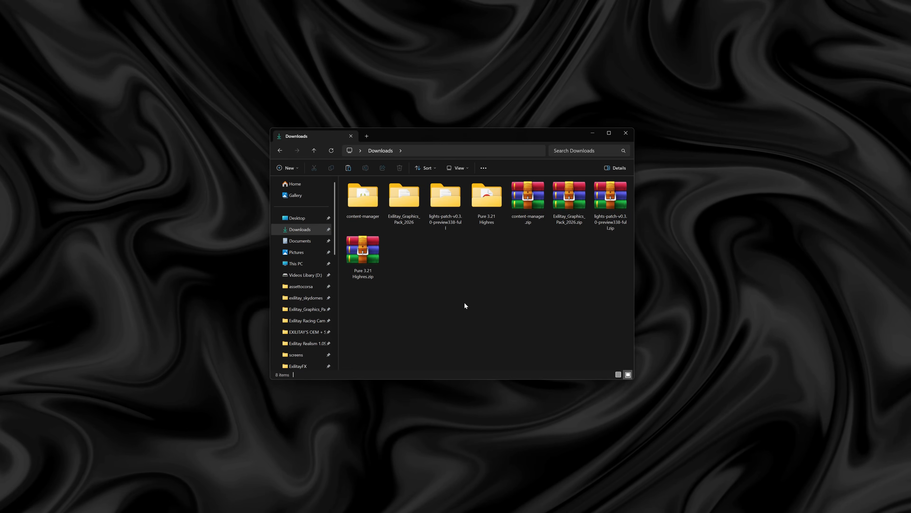
- Look up the extraction option for content-manager.zip and examine the contents of the extracted content-manager folder
click(525, 212)
right_click(527, 216)
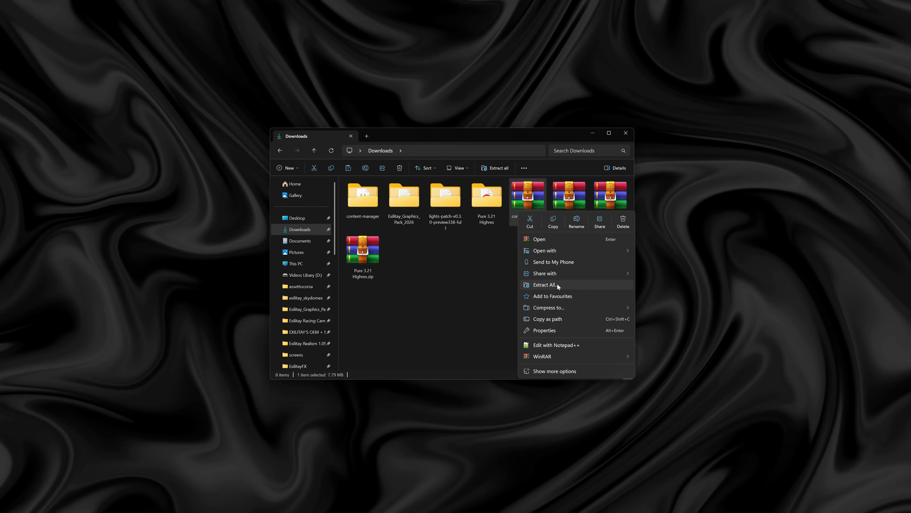
click(495, 272)
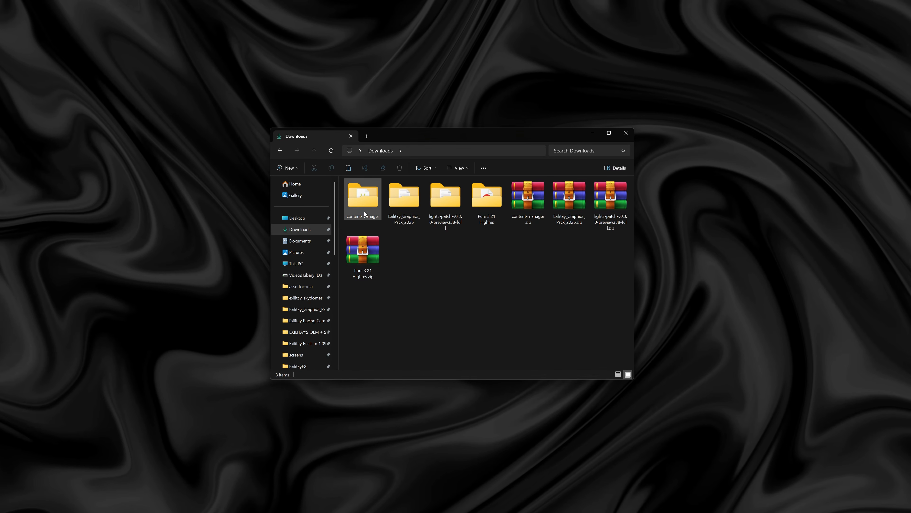
double_click(363, 205)
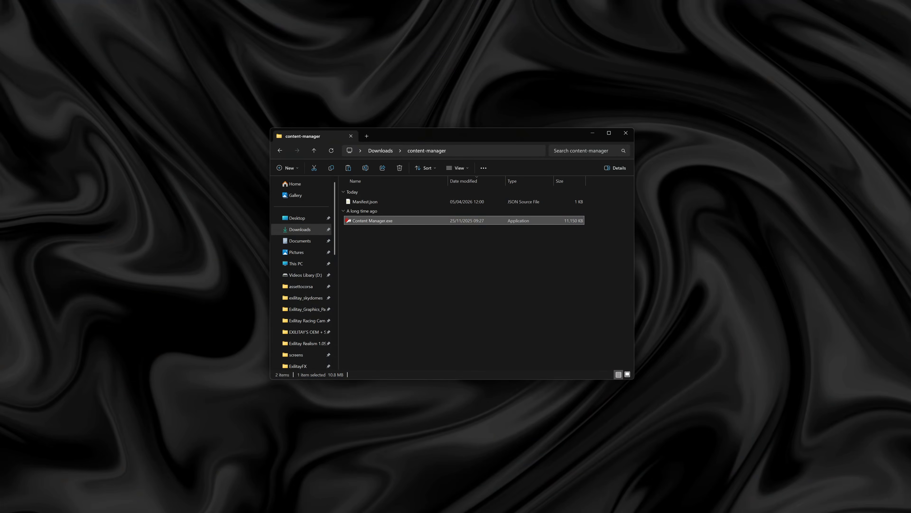
click(388, 150)
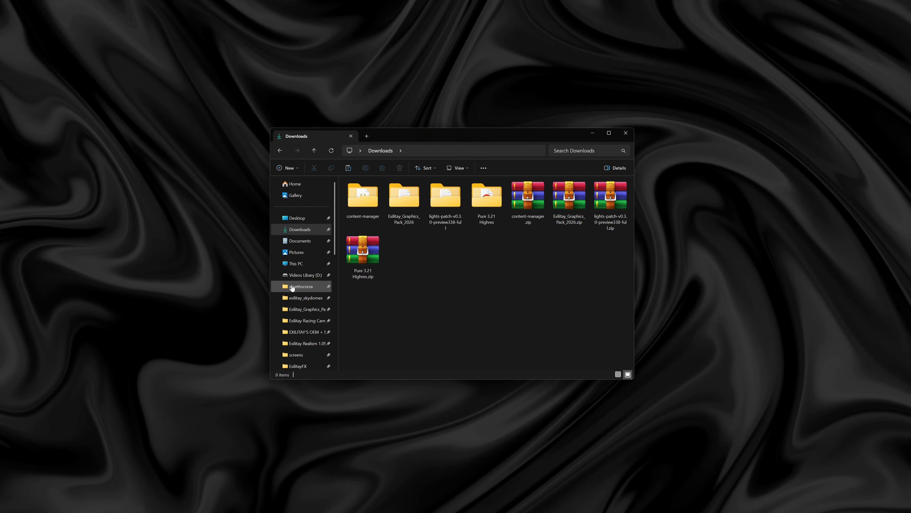
- Switch to Steam and open the local files folder of Assetto Corsa
mouse_move(432, 511)
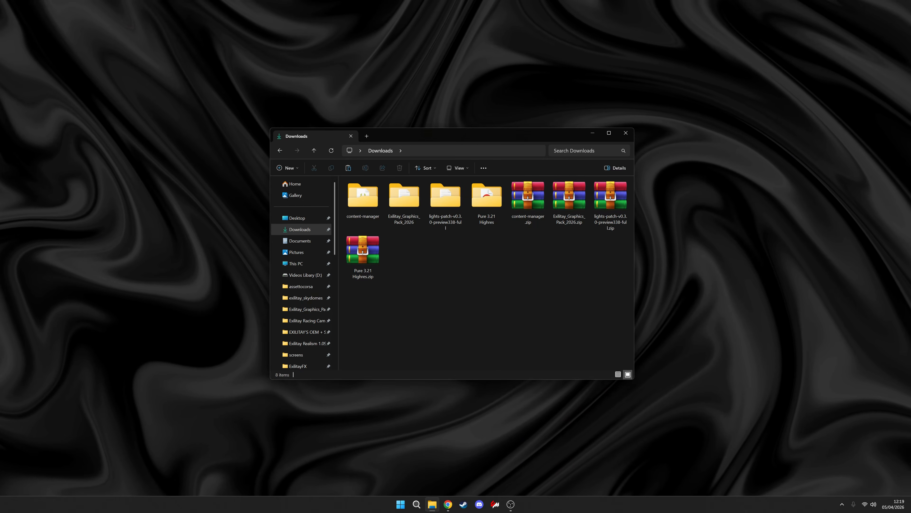
click(464, 504)
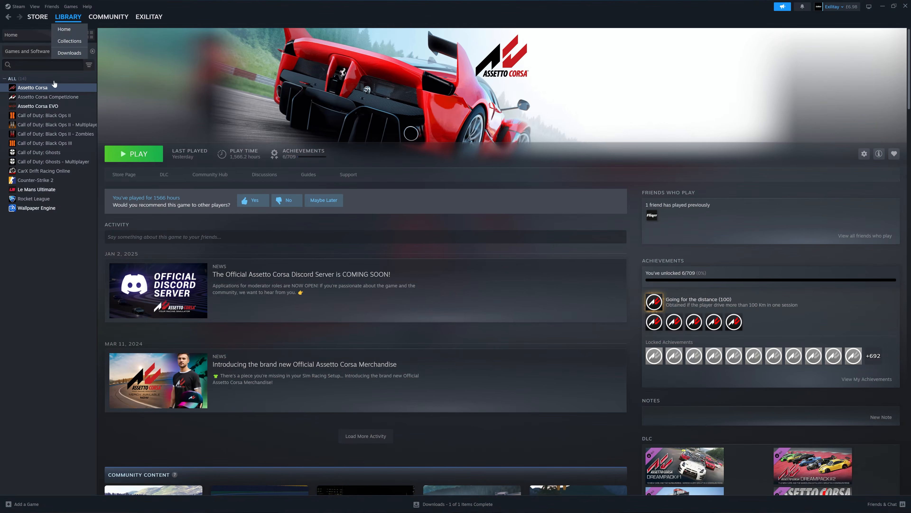
right_click(53, 92)
mouse_move(86, 135)
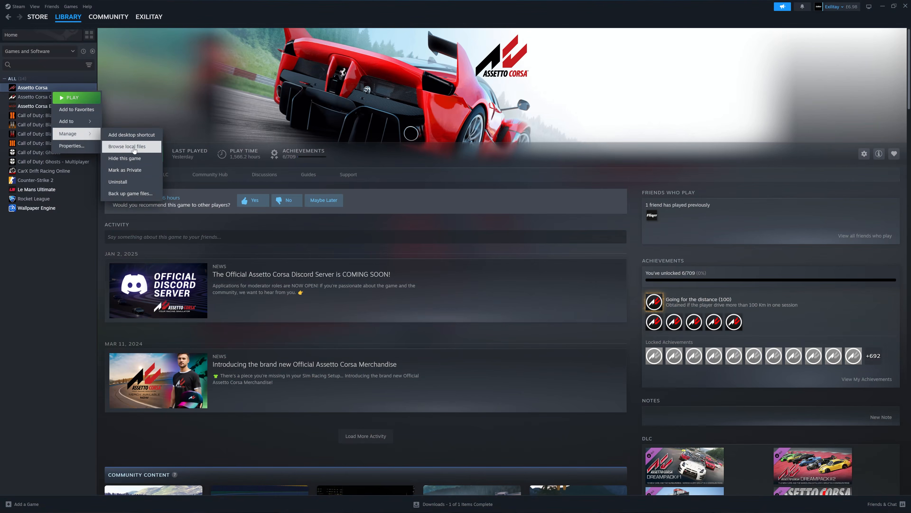
click(127, 146)
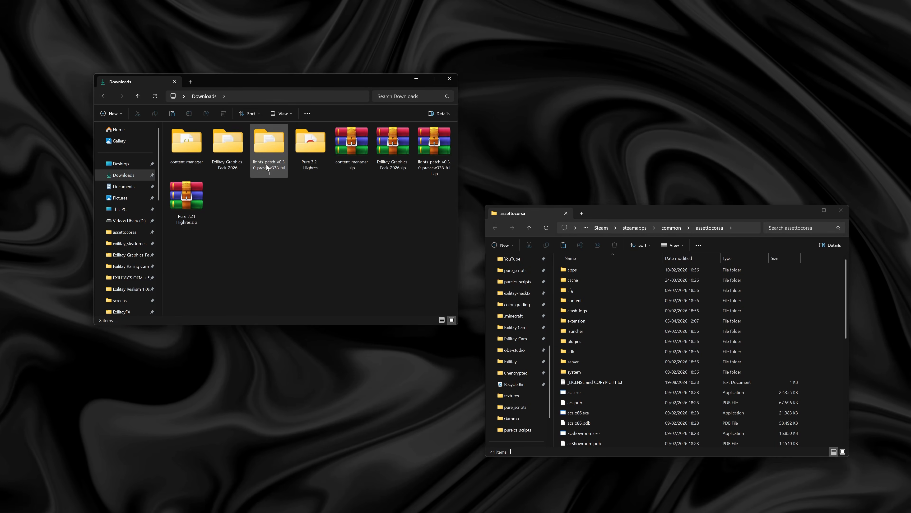
- Move dwrite.dll and the extension folder from lights-patch-v0.3.0-preview338-full into the assettocorsa folder, replacing existing files, and return to Downloads
double_click(266, 165)
drag(668, 210, 659, 195)
drag(221, 161, 211, 147)
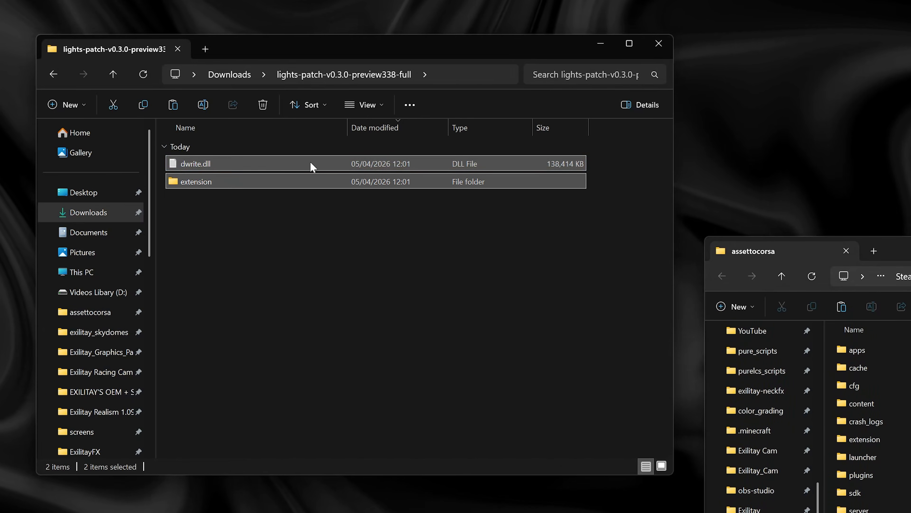
drag(311, 165, 910, 447)
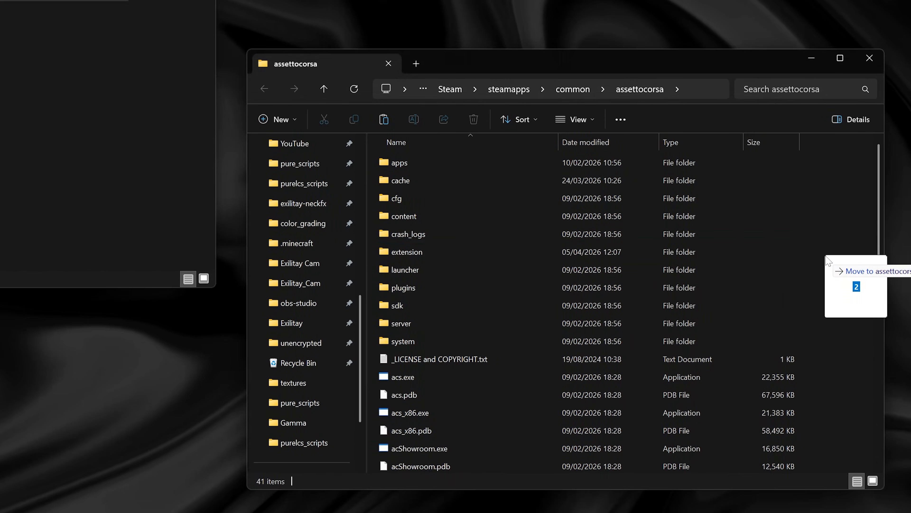
drag(827, 259, 827, 259)
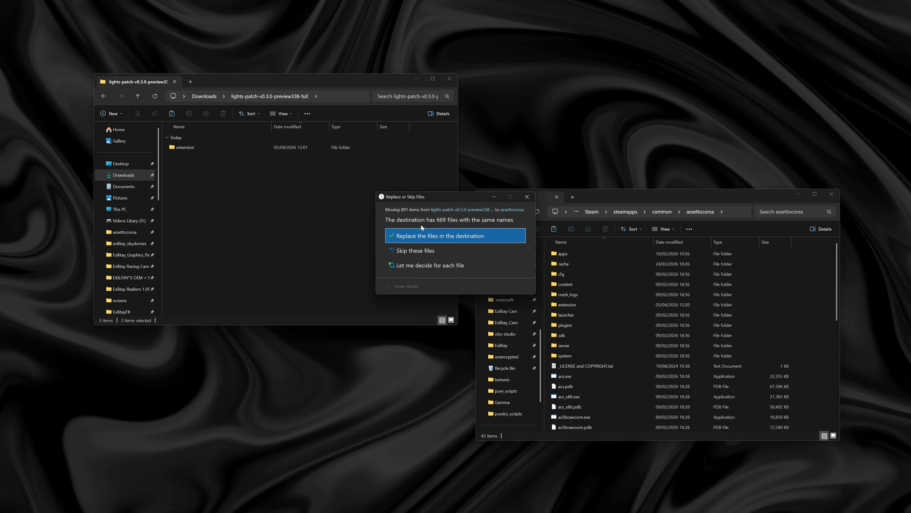
click(426, 235)
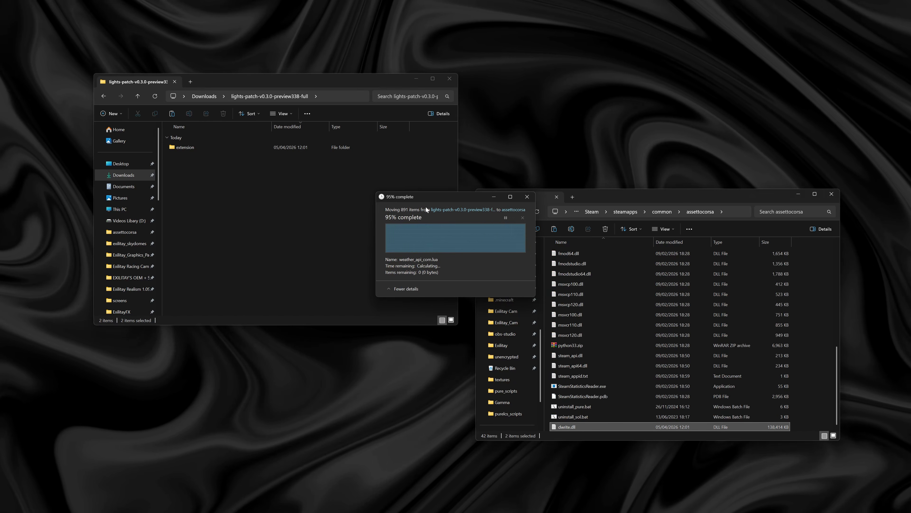
click(212, 94)
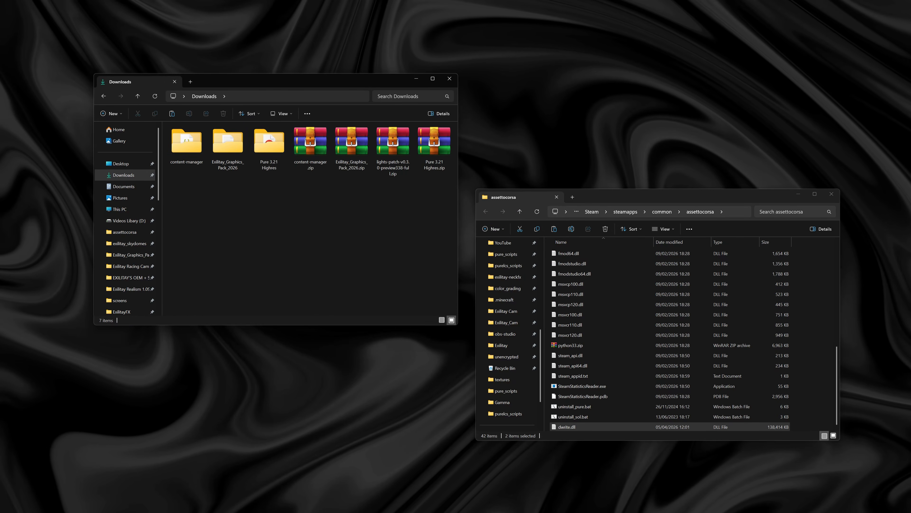
- Switch to Content Manager, check the active Custom Shaders Patch version in its settings, and minimise the window
mouse_move(451, 500)
click(487, 505)
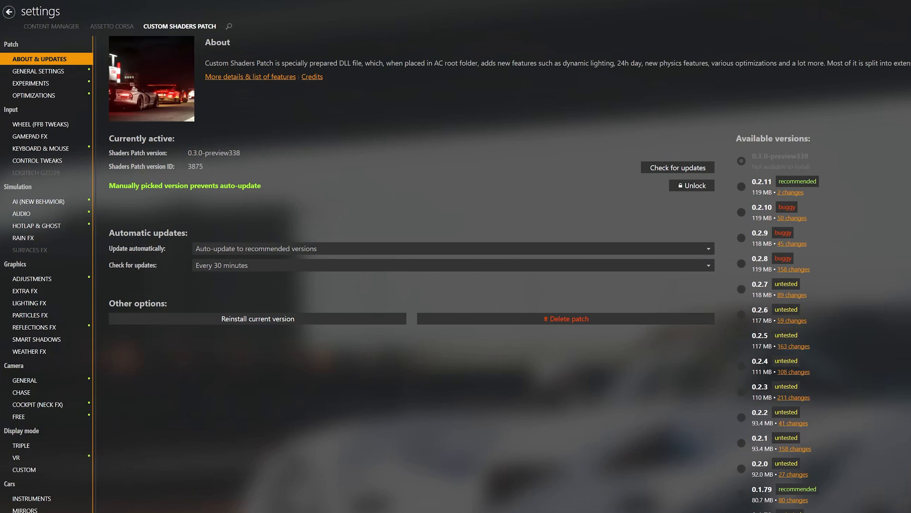
mouse_move(188, 153)
mouse_down()
mouse_move(233, 153)
mouse_move(202, 153)
mouse_up()
click(240, 153)
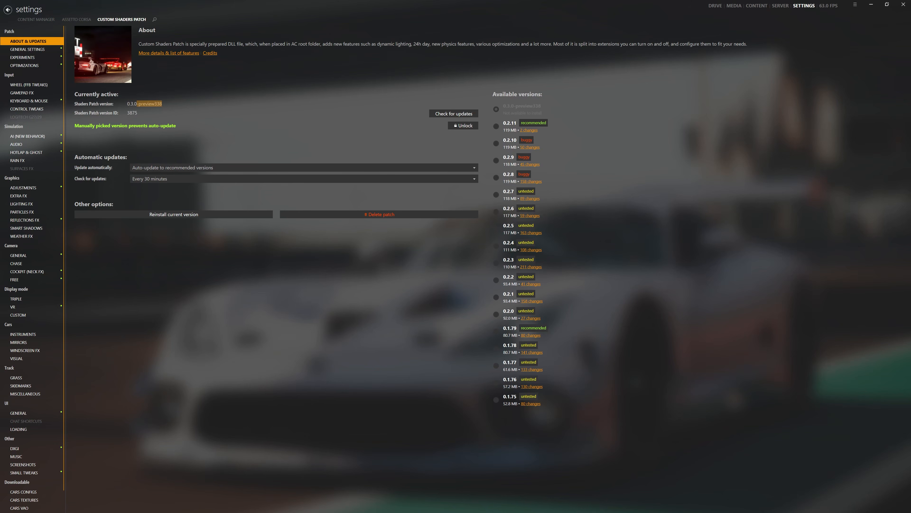
click(872, 4)
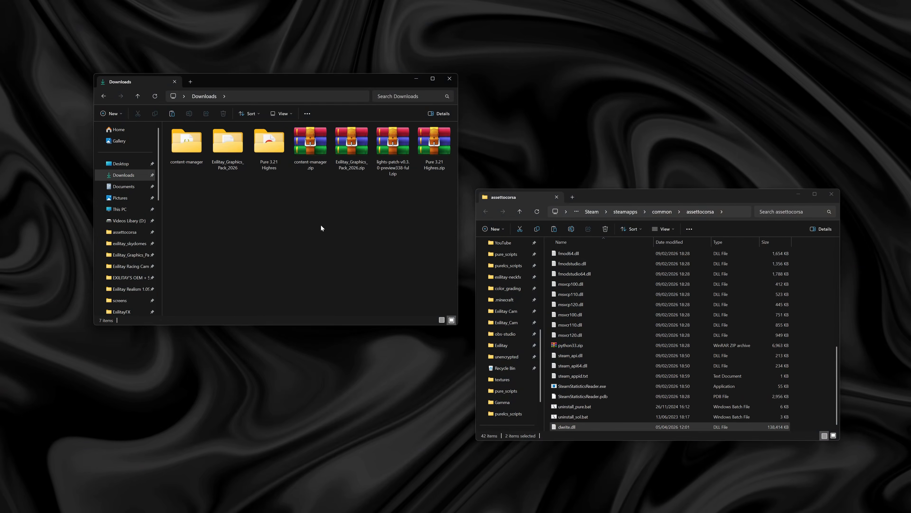
- Move everything inside the inner Pure 3.21 folder of Pure 3.21 Highres into the assettocorsa folder, replacing the existing files
double_click(272, 163)
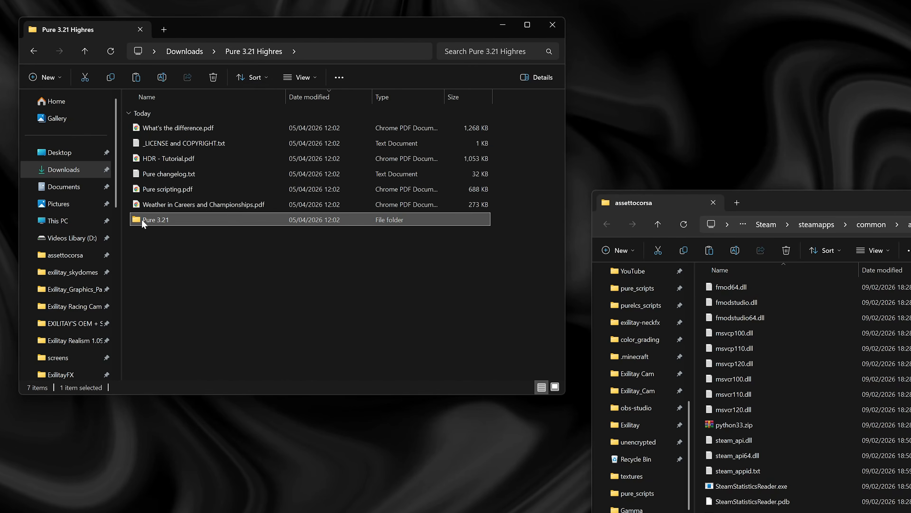
double_click(177, 208)
click(899, 210)
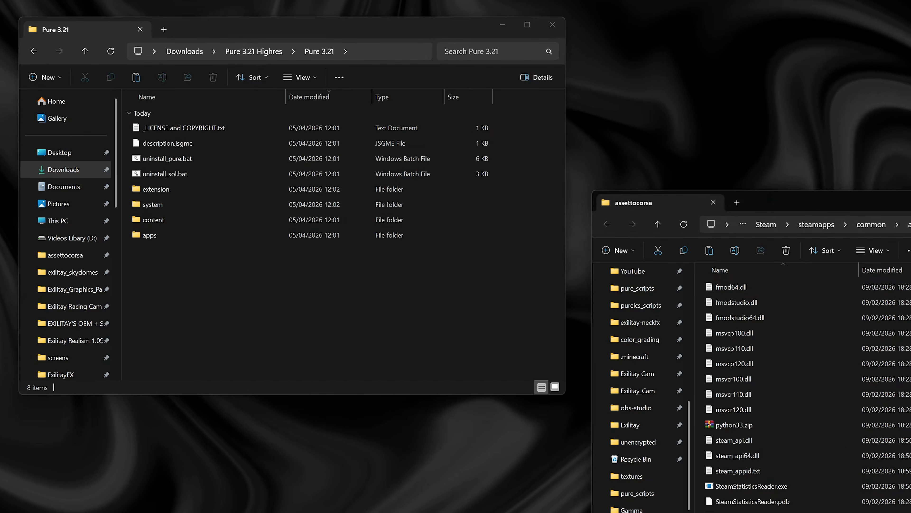
scroll(803, 388, up, 10)
scroll(804, 388, up, 1)
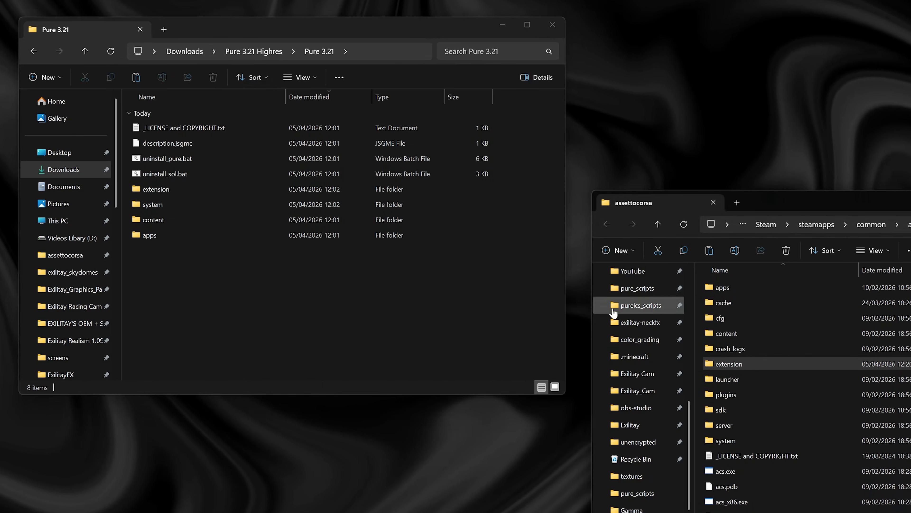
drag(230, 283, 179, 126)
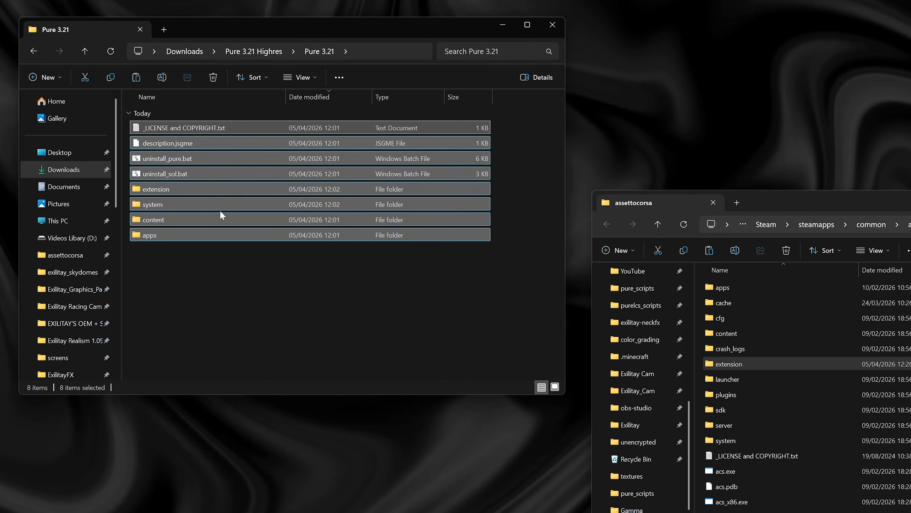
drag(220, 216, 825, 388)
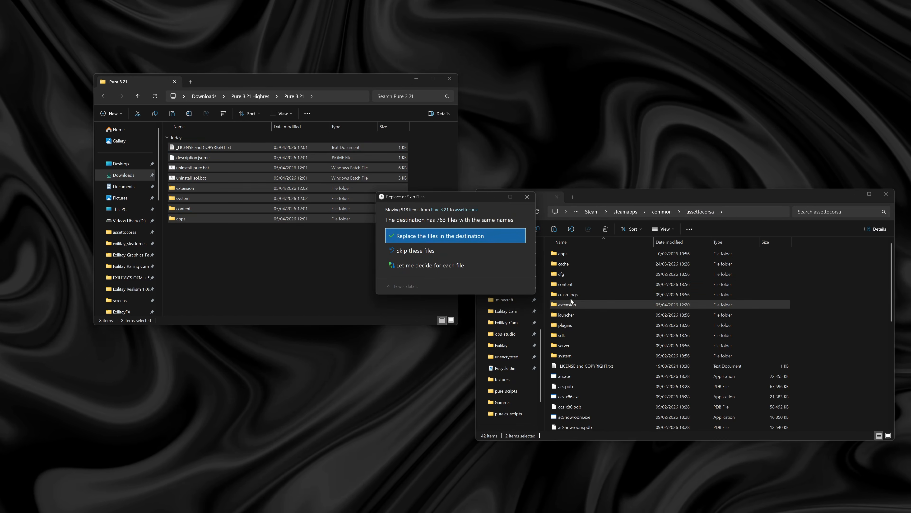
click(465, 236)
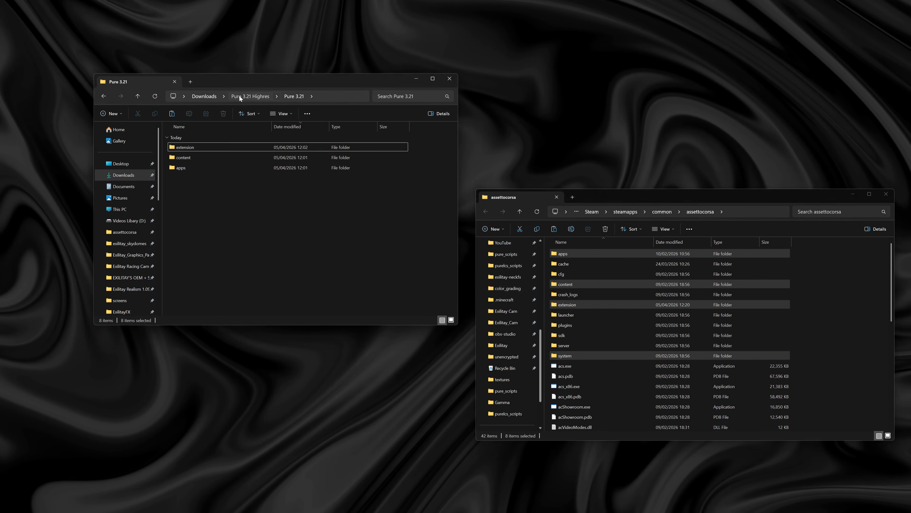
click(239, 96)
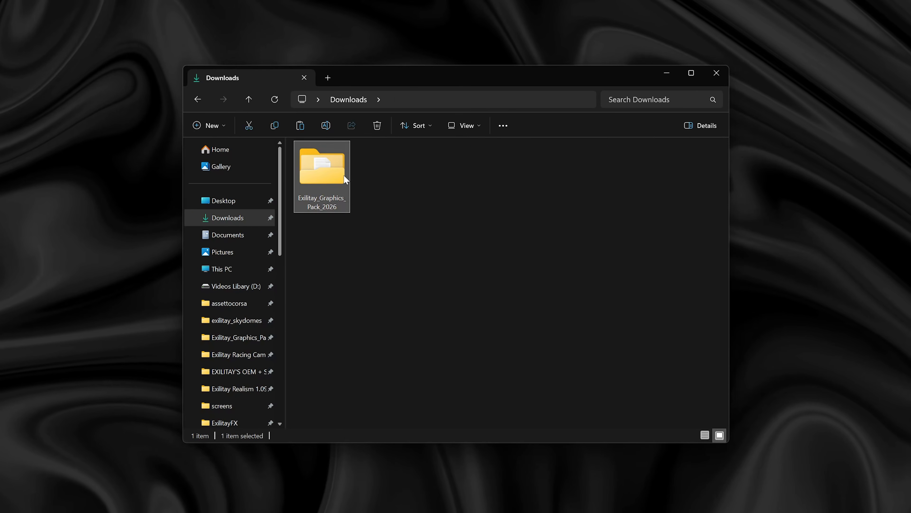
- Open Exilitay_Graphics_Pack_2026 and examine the links in its 1 ~ Essential Mods folder, returning to the pack's main folder
double_click(390, 212)
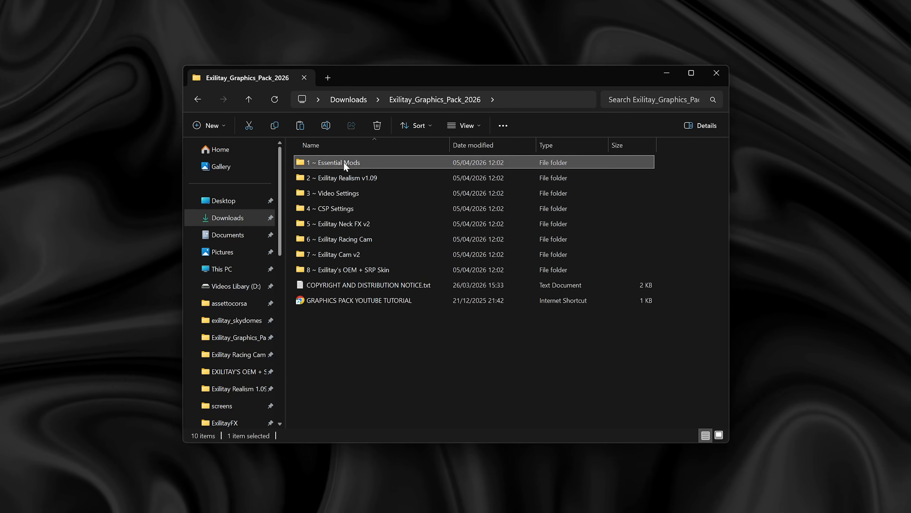
double_click(389, 204)
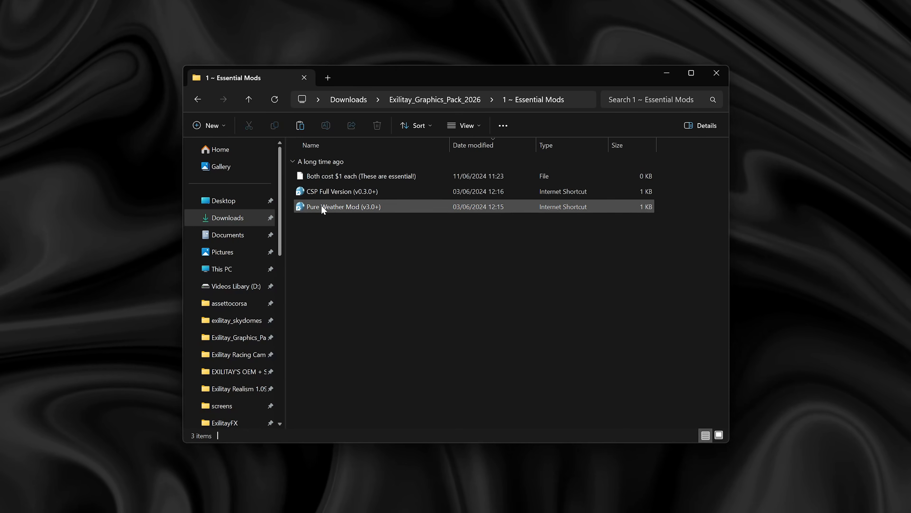
click(439, 100)
double_click(360, 167)
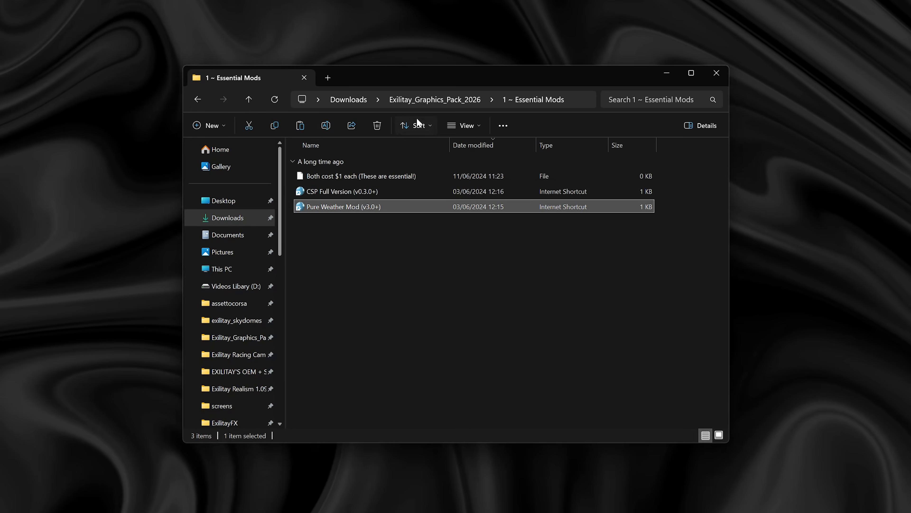
click(436, 100)
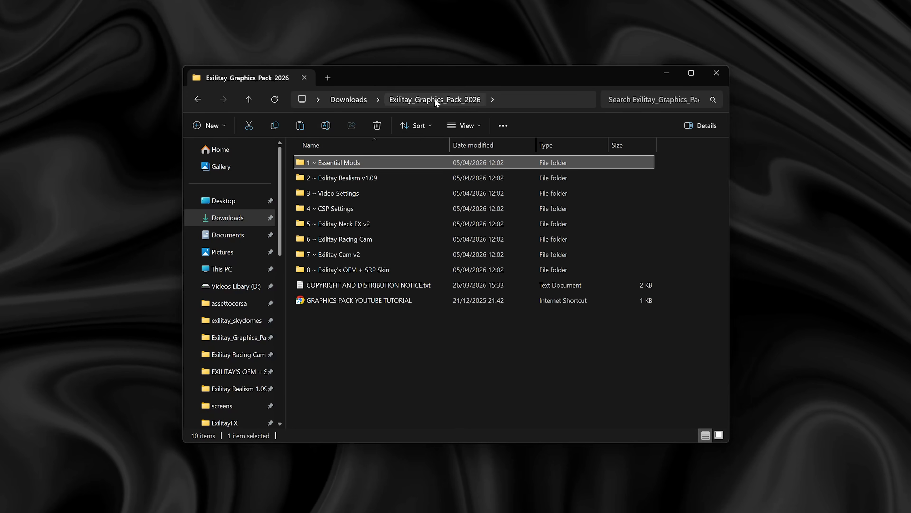
- Open 2 ~ Exilitay Realism v1.09 beside a new assettocorsa window and try to move its extension and system folders into assettocorsa
click(359, 178)
mouse_move(381, 179)
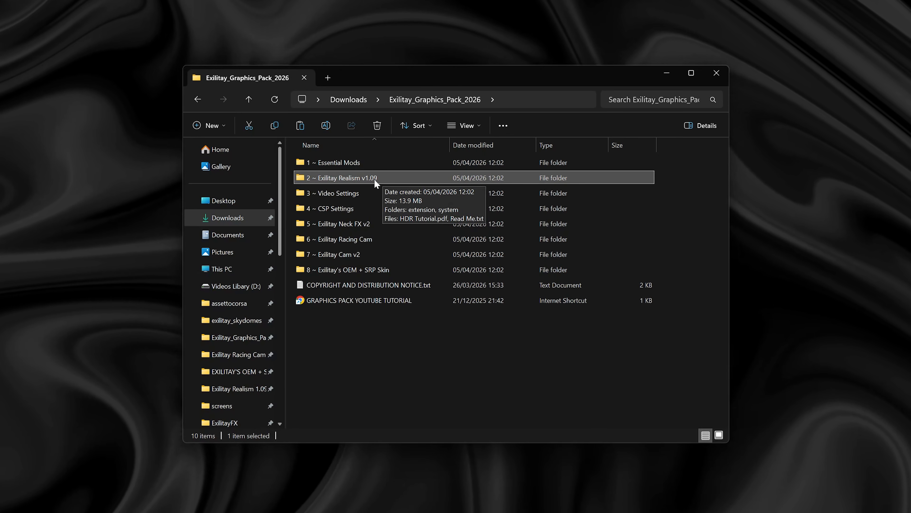
double_click(374, 178)
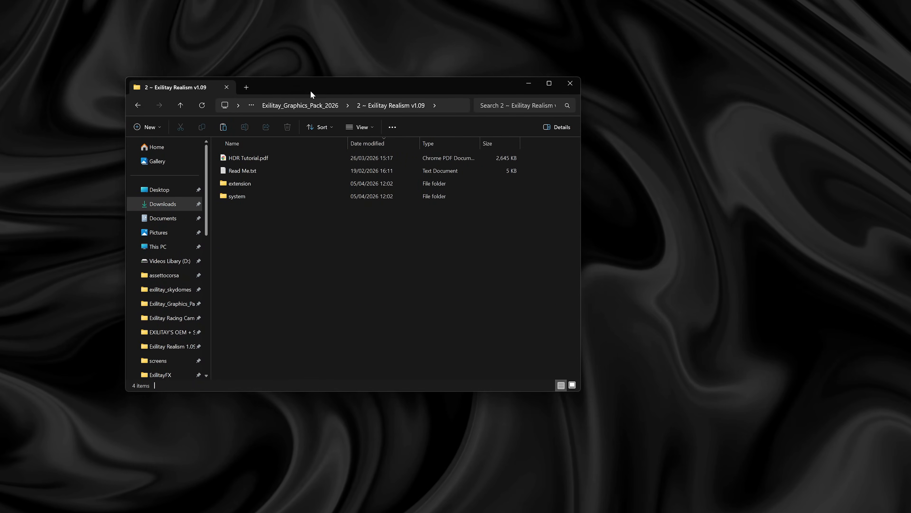
right_click(163, 276)
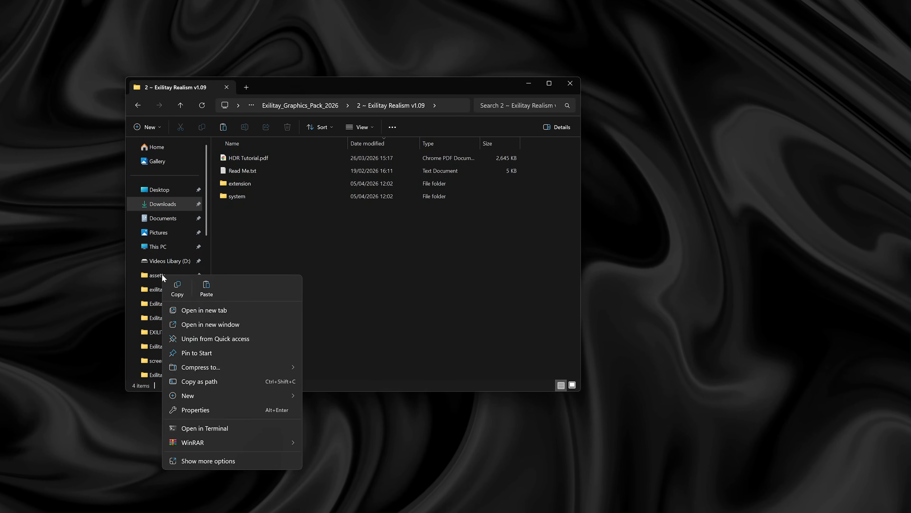
click(201, 325)
drag(295, 96, 674, 134)
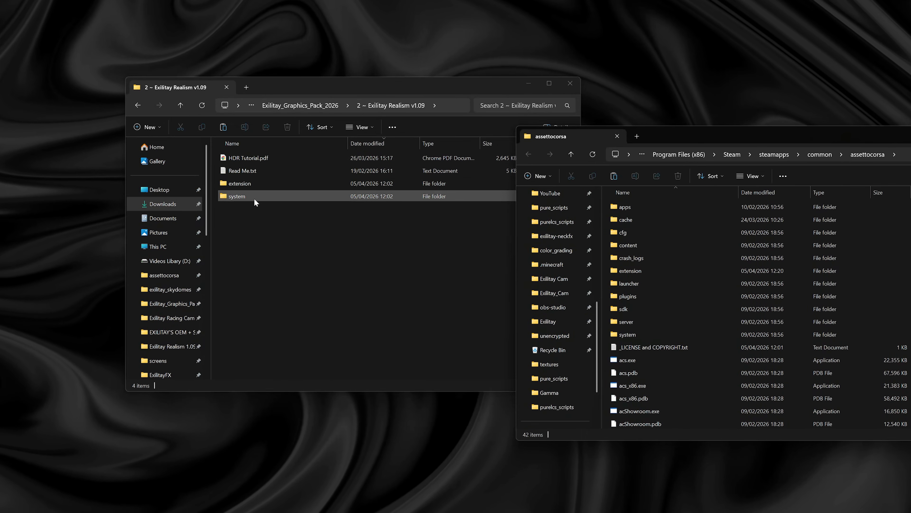
drag(253, 214, 792, 293)
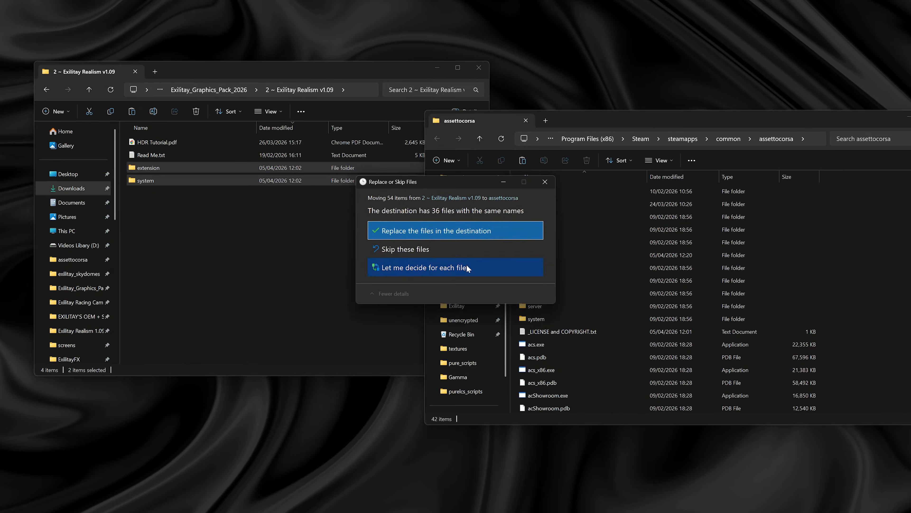
click(545, 181)
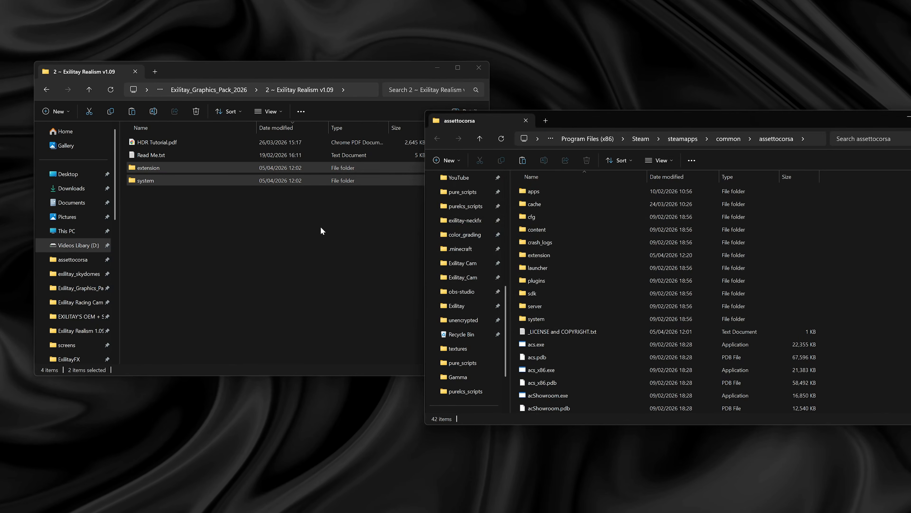
click(217, 211)
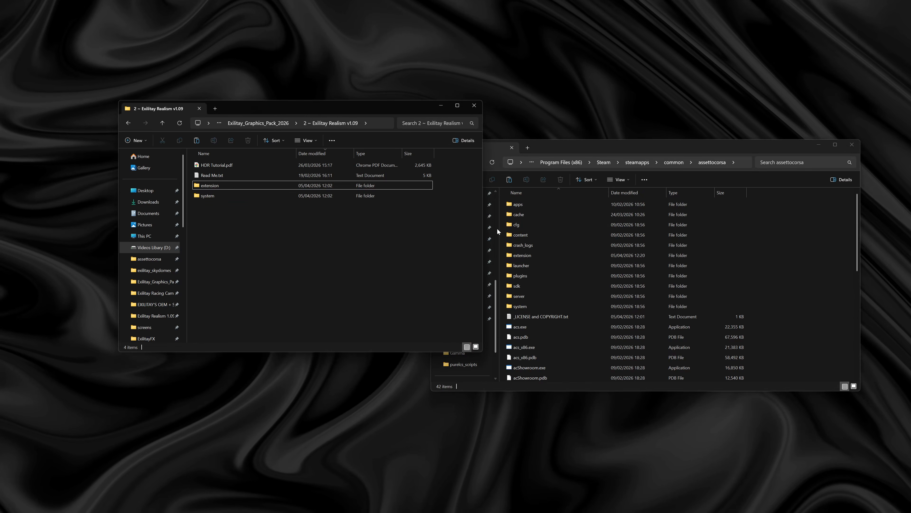
- Return to the graphics pack's main folder, switch to Content Manager and check the post-processing filter in the Assetto Corsa video settings
click(218, 167)
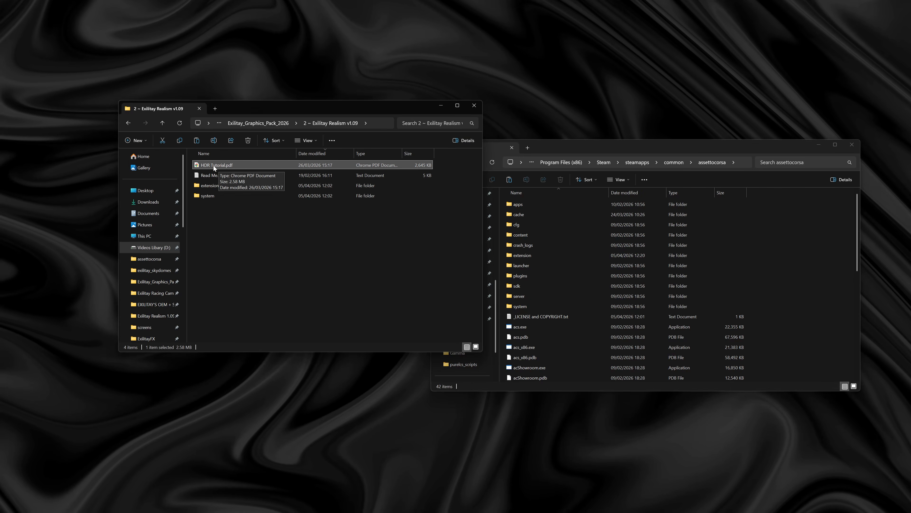
key(alt+Up)
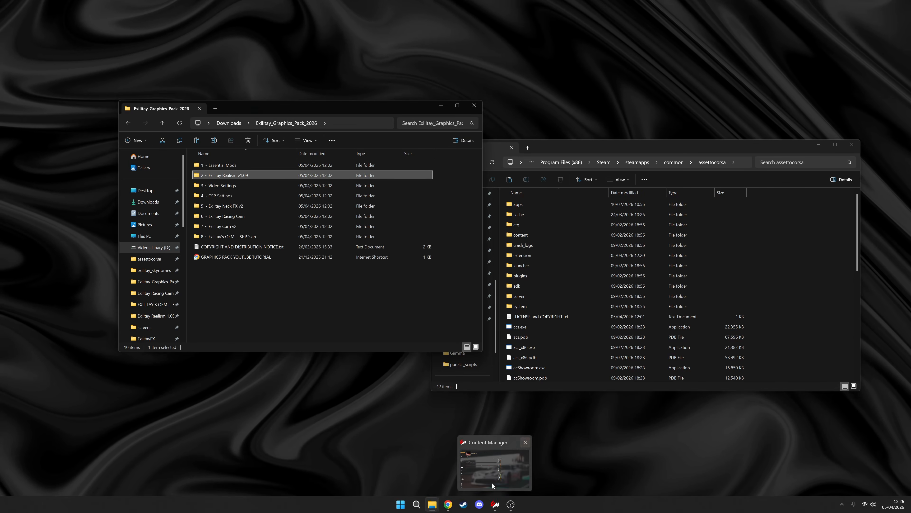
click(492, 482)
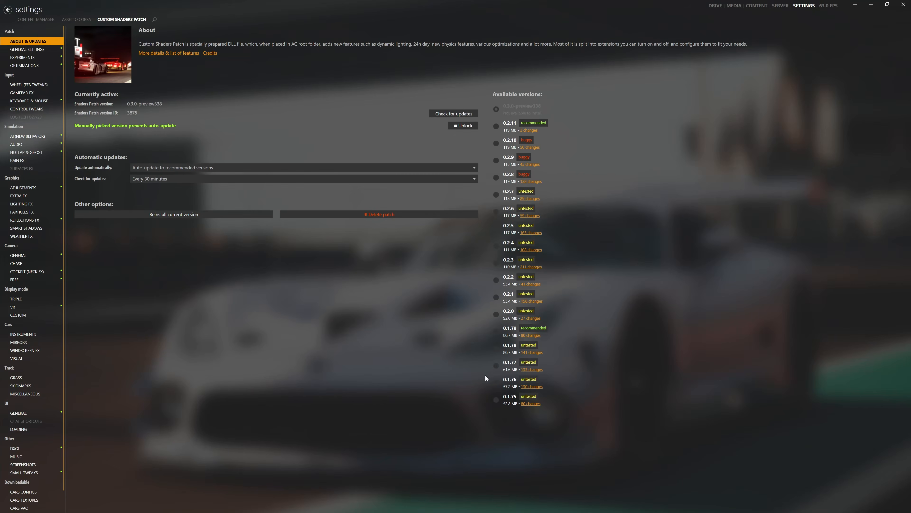
click(68, 22)
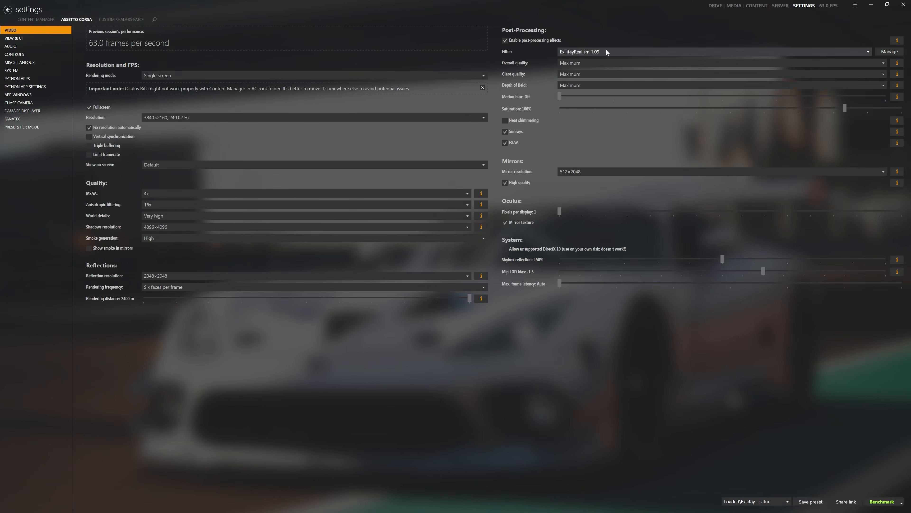
click(596, 52)
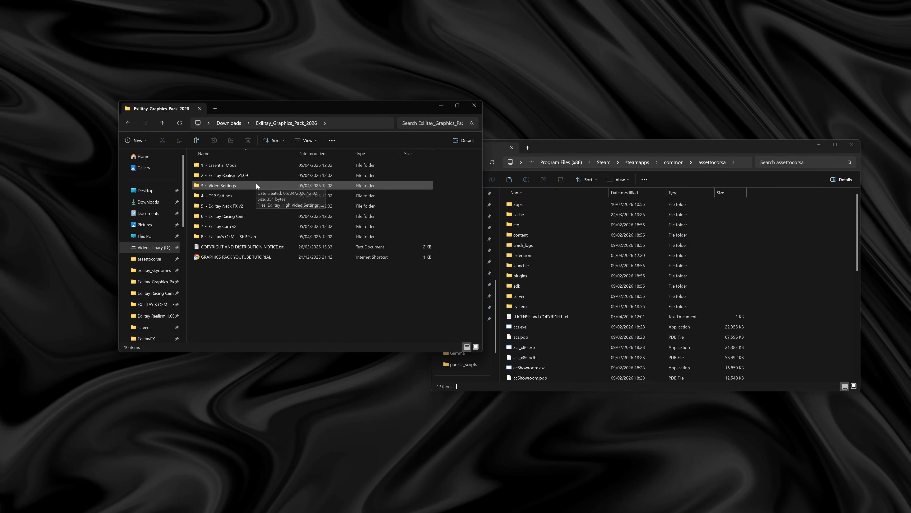
- Open Exilitay Ultra Video Settings from the pack's 3 ~ Video Settings folder, and apply and save the Exilitay - Ultra preset
double_click(256, 185)
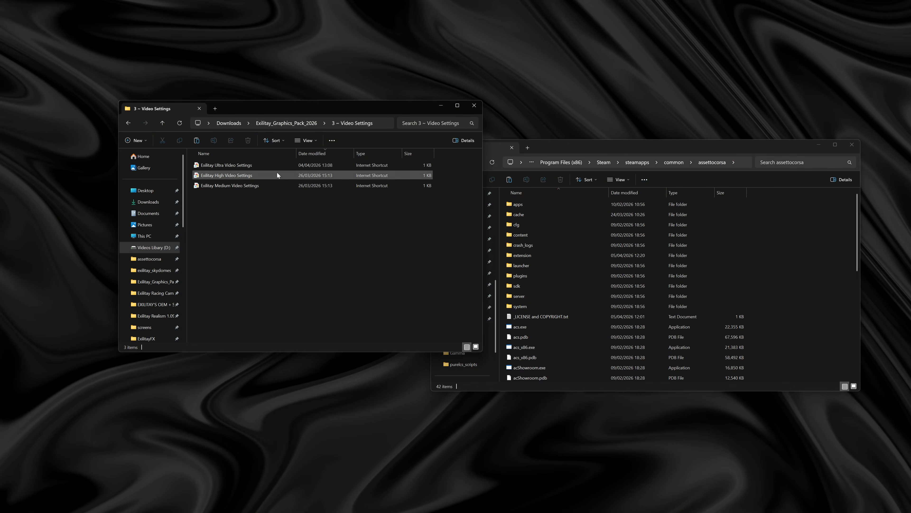
click(262, 166)
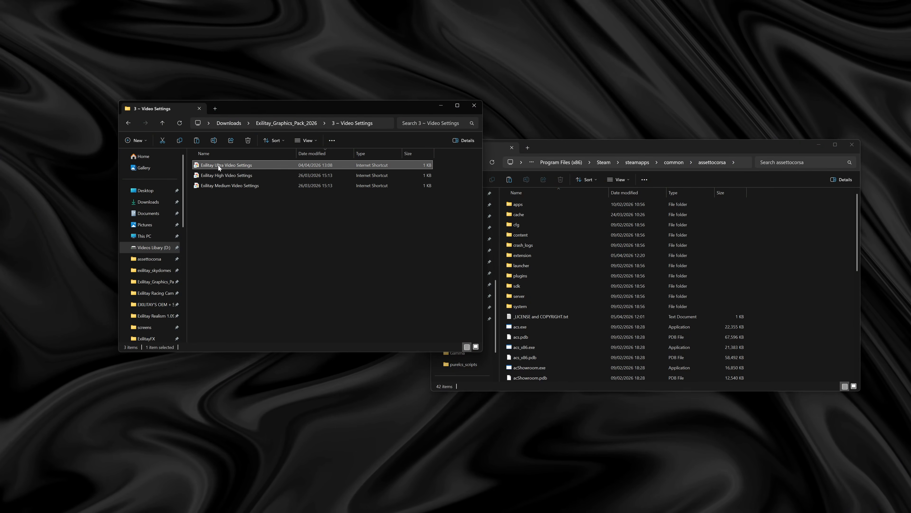
double_click(260, 166)
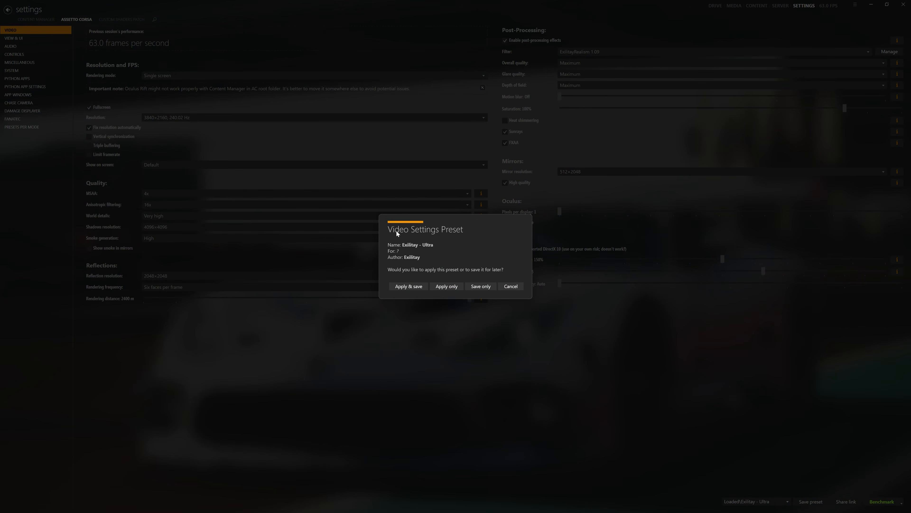
click(405, 287)
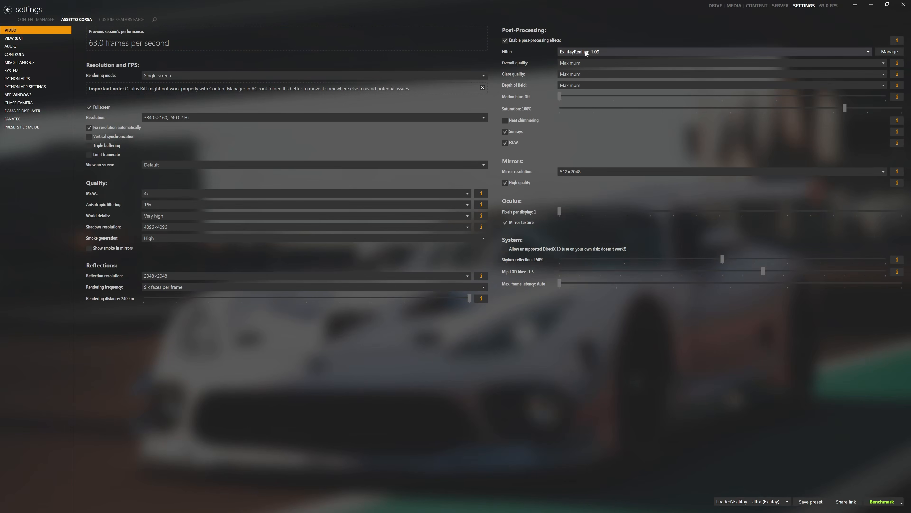
- Examine the available post-processing filters and screen resolutions in the Assetto Corsa video settings, keeping the current choices
click(594, 51)
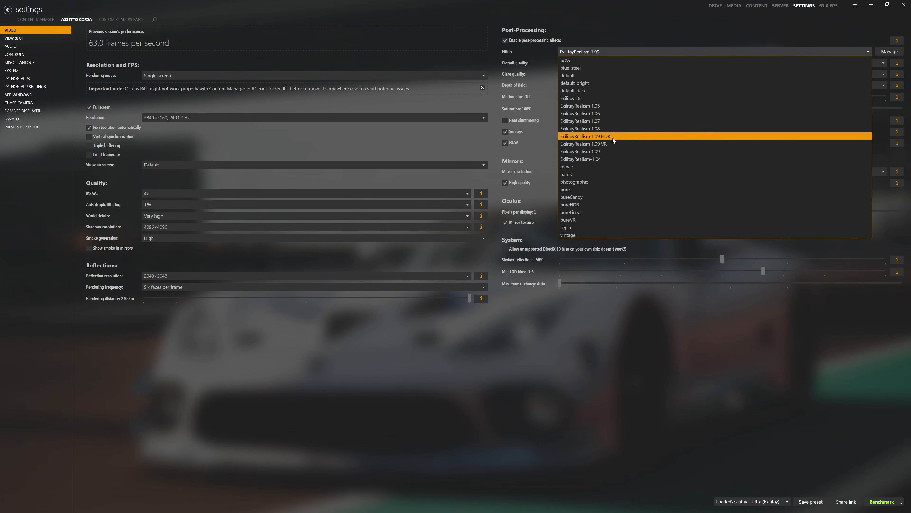
click(614, 31)
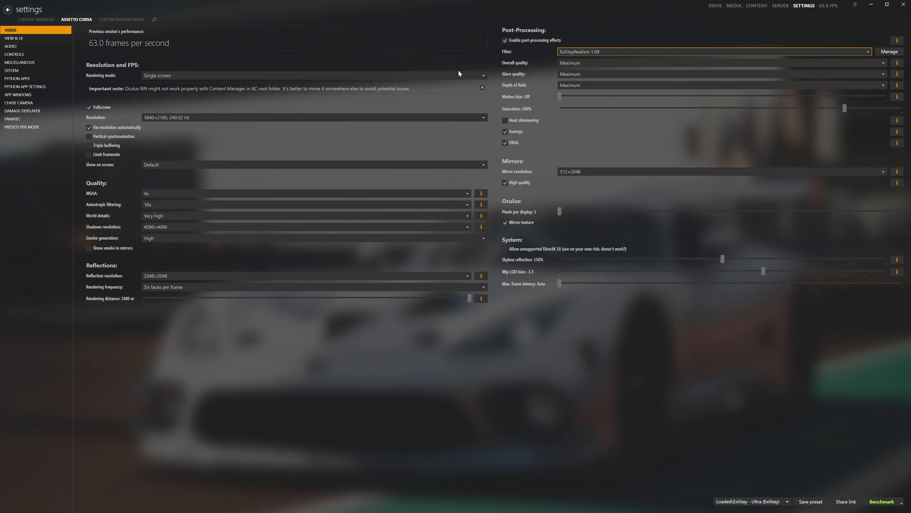
click(172, 119)
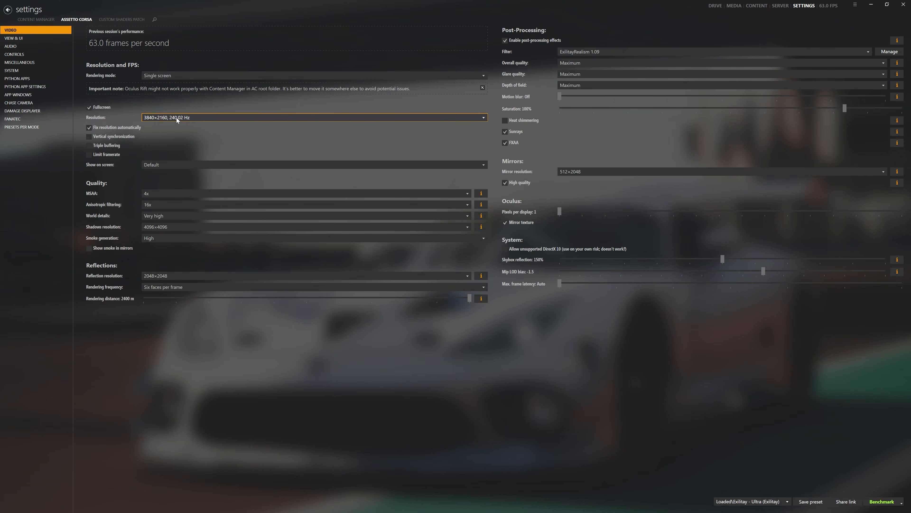
click(161, 117)
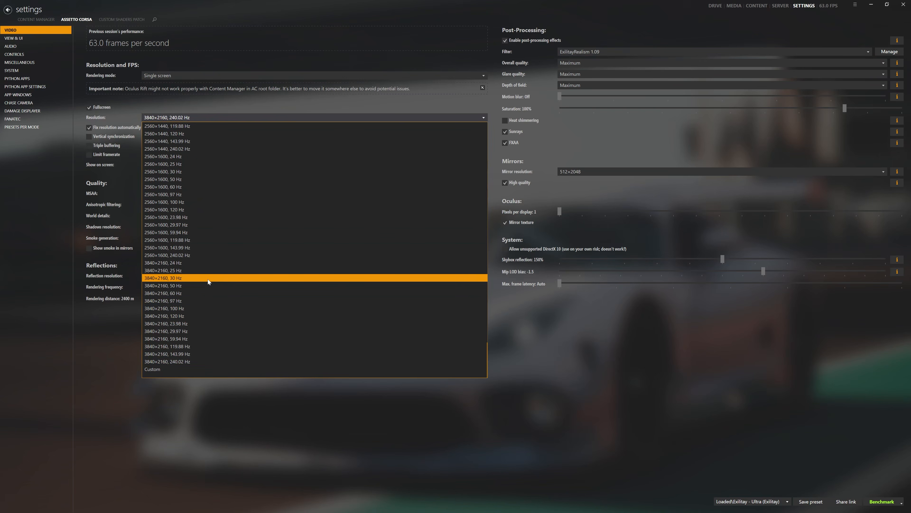
scroll(206, 273, up, 9)
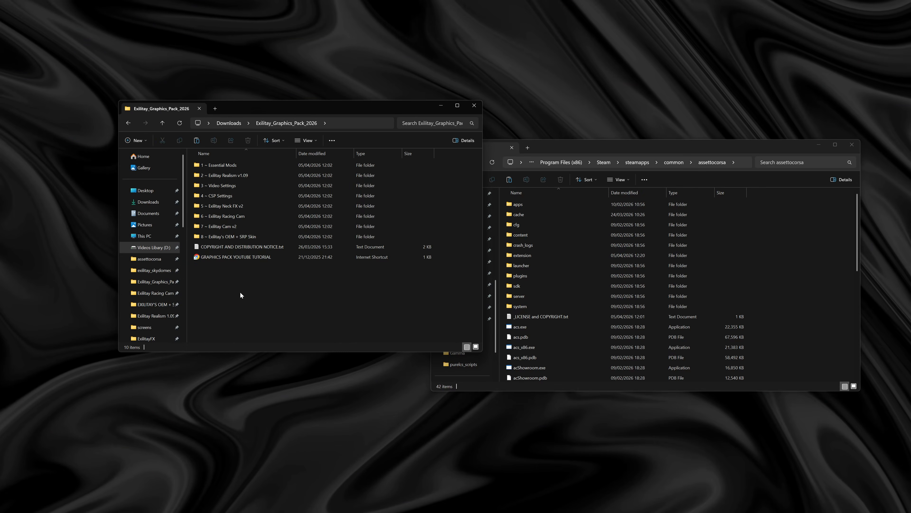
- Open Exilitay Ultra CSP Settings from the 4 ~ CSP Settings folder, and apply and save the Exilitay - Ultra (CSP) preset in Content Manager
double_click(229, 196)
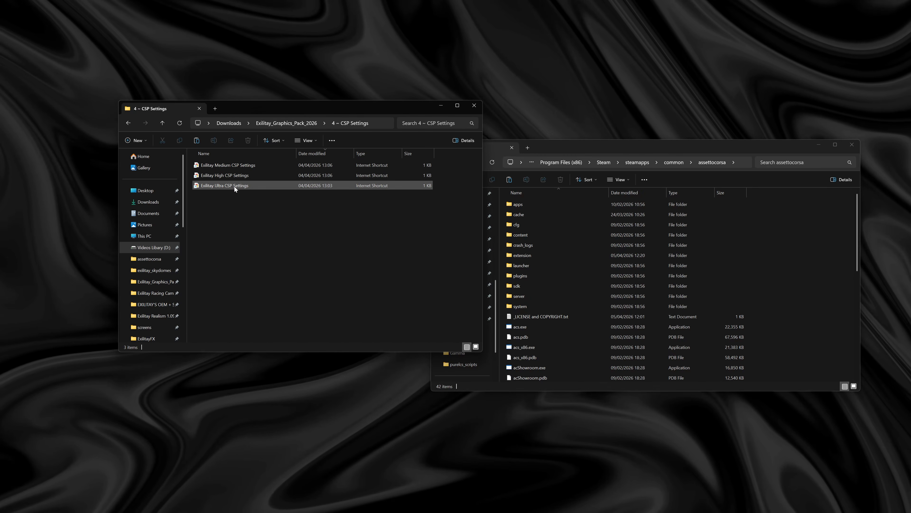
click(224, 187)
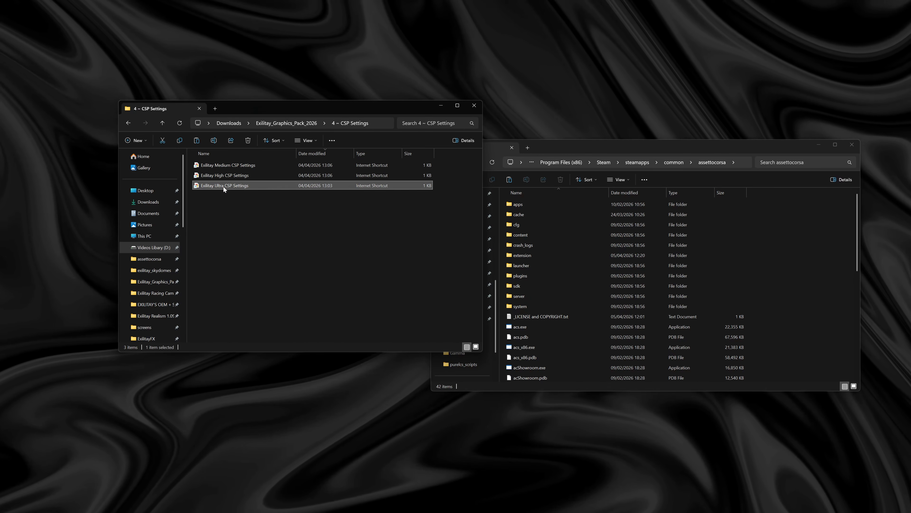
double_click(223, 187)
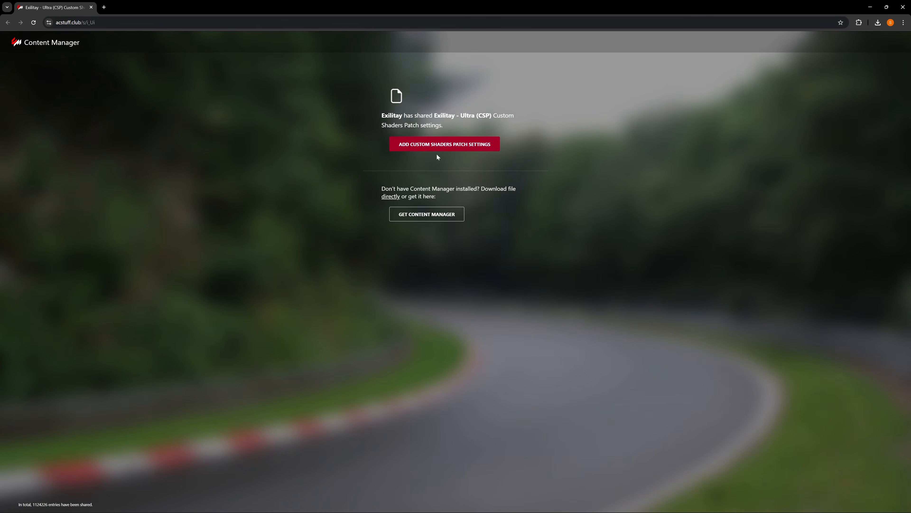
click(436, 144)
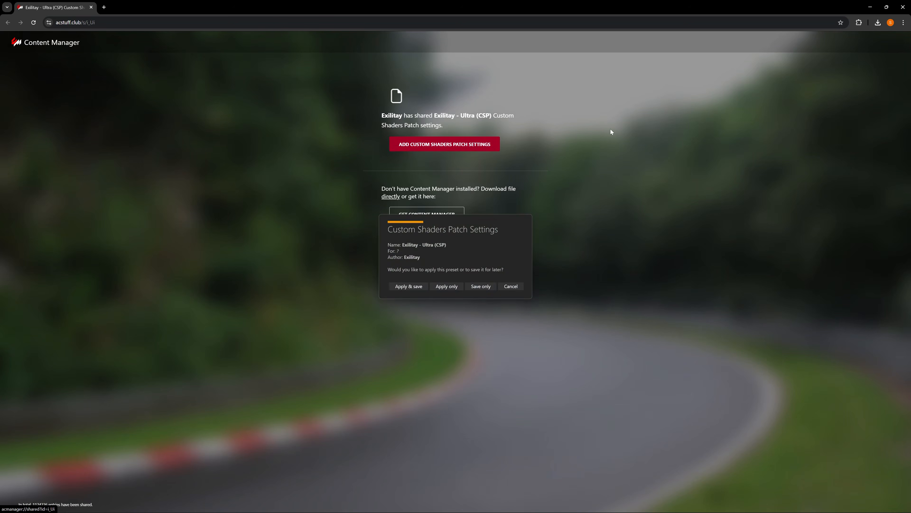
click(870, 7)
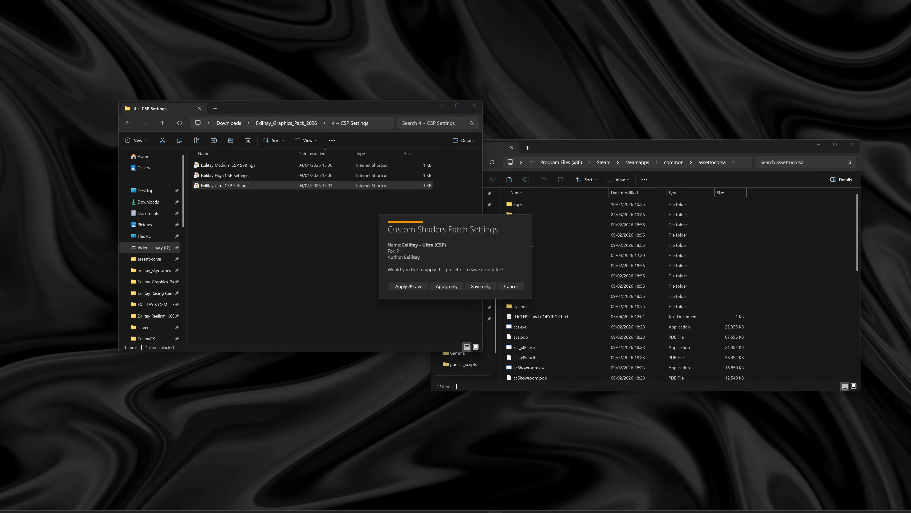
click(409, 286)
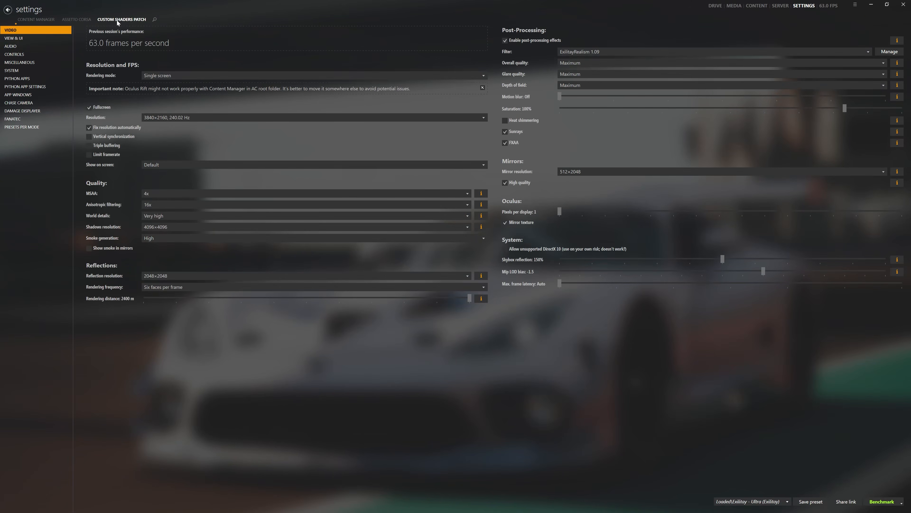
- View the general camera settings of Custom Shaders Patch and set the wheel peak torque to 8.9 Nm in the FFB tweaks
click(117, 20)
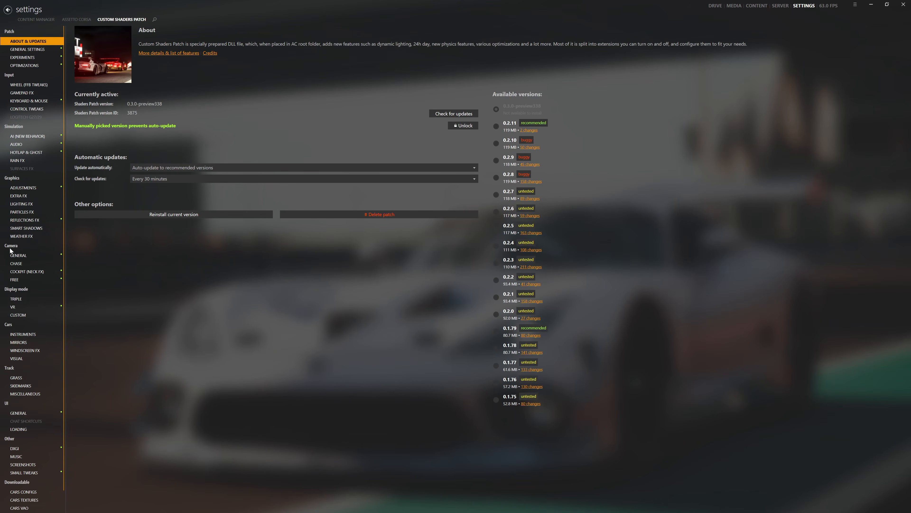
click(19, 254)
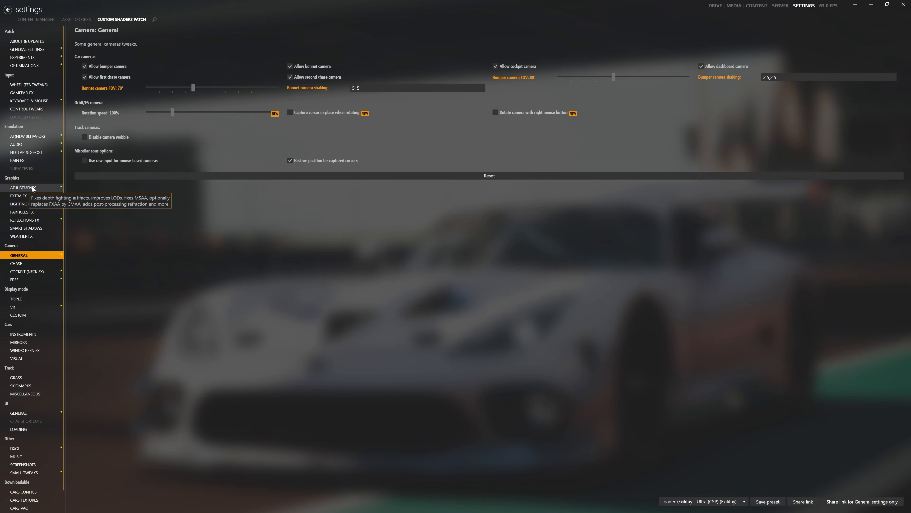
click(37, 84)
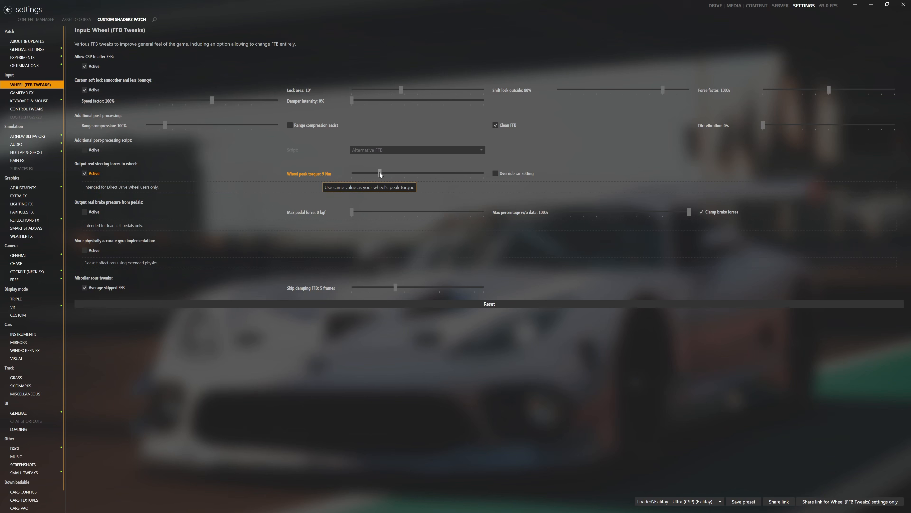
drag(380, 174, 412, 175)
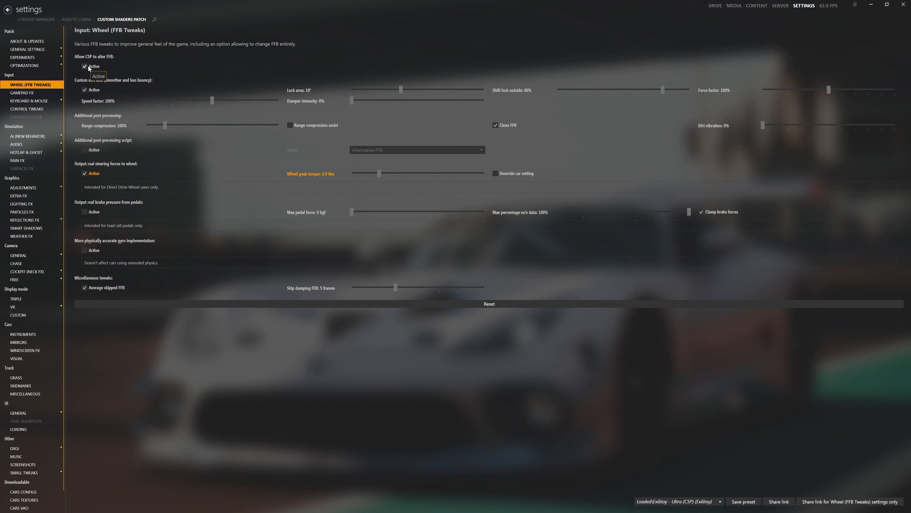
- Examine the available gamepad scripts in the Gamepad FX settings, keeping Gamepad Force
click(39, 92)
click(362, 120)
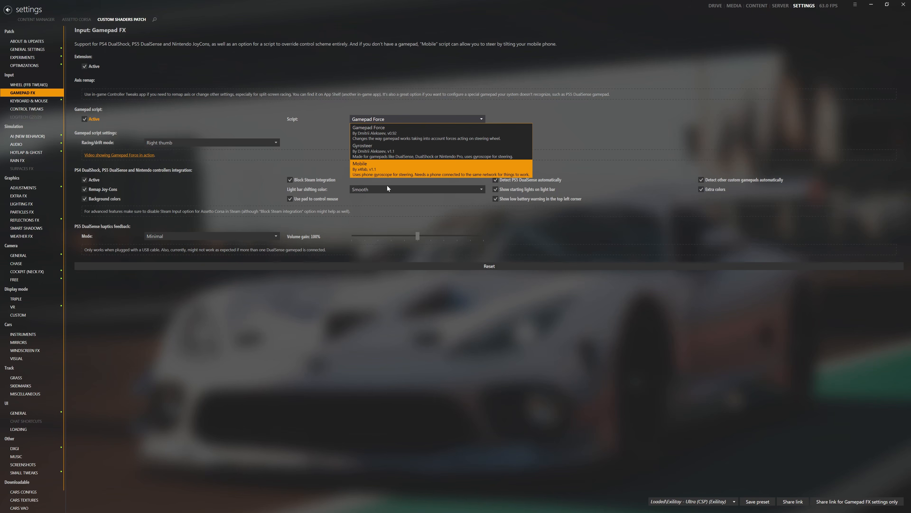
click(328, 106)
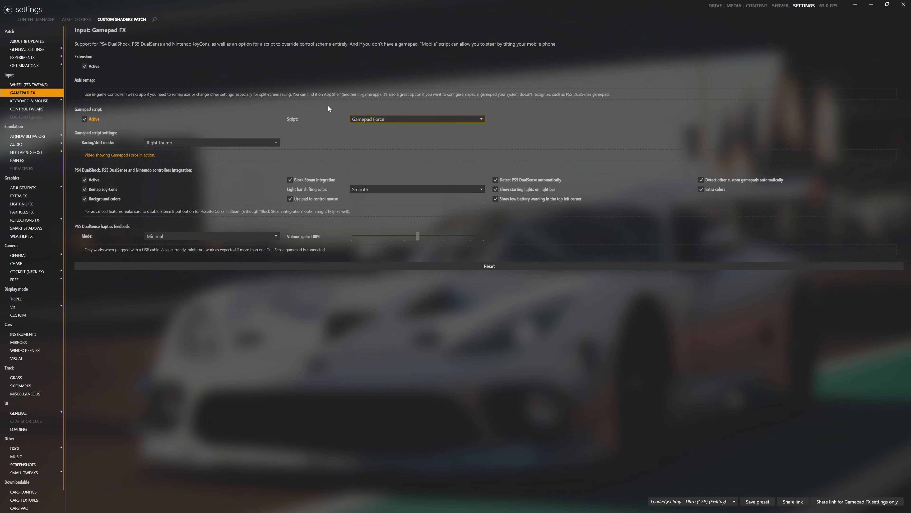
- Examine the available weather styles in the Weather FX settings, keeping Pure LCS
click(32, 235)
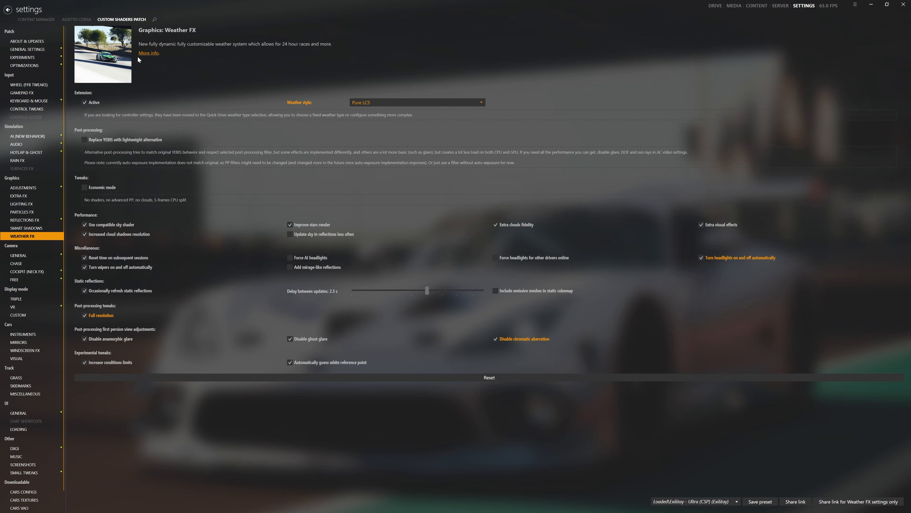
click(372, 102)
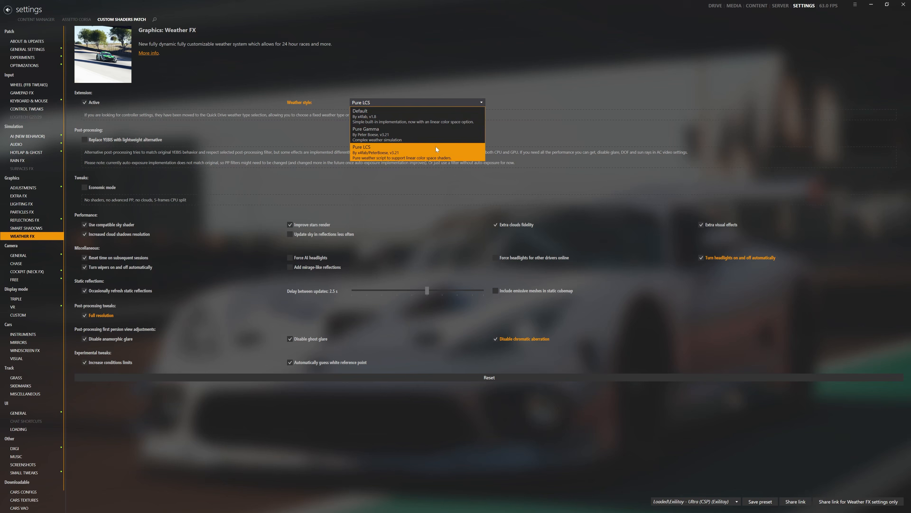
click(411, 65)
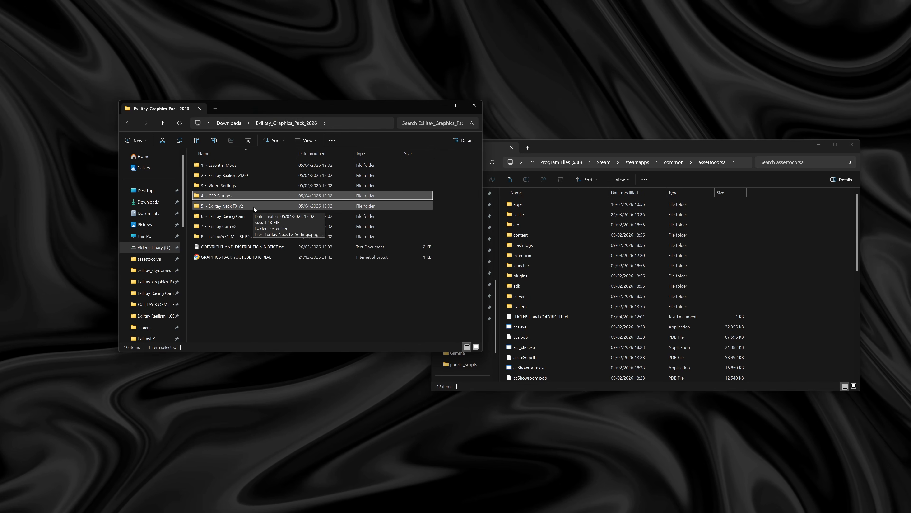
- Try to move the extension folder from 5 ~ Exilitay Neck FX v2 into the assettocorsa folder, and cancel the file replacement
click(253, 206)
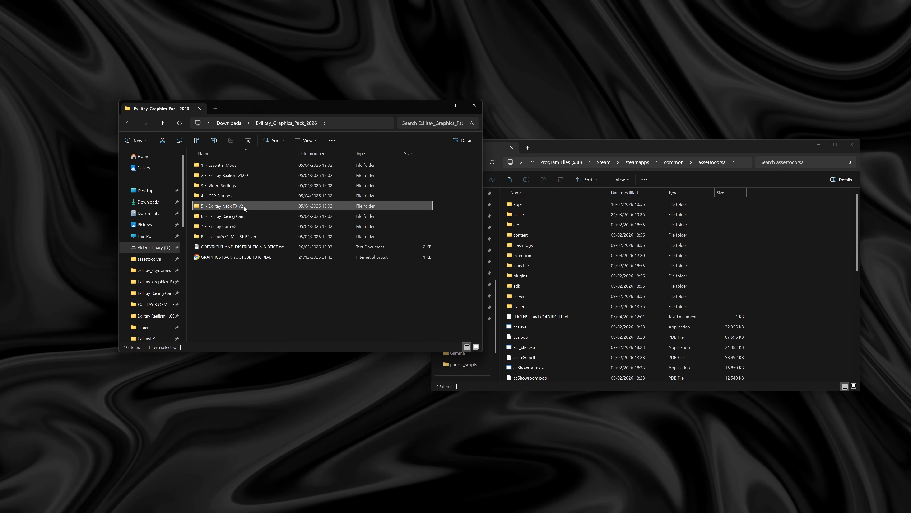
double_click(244, 206)
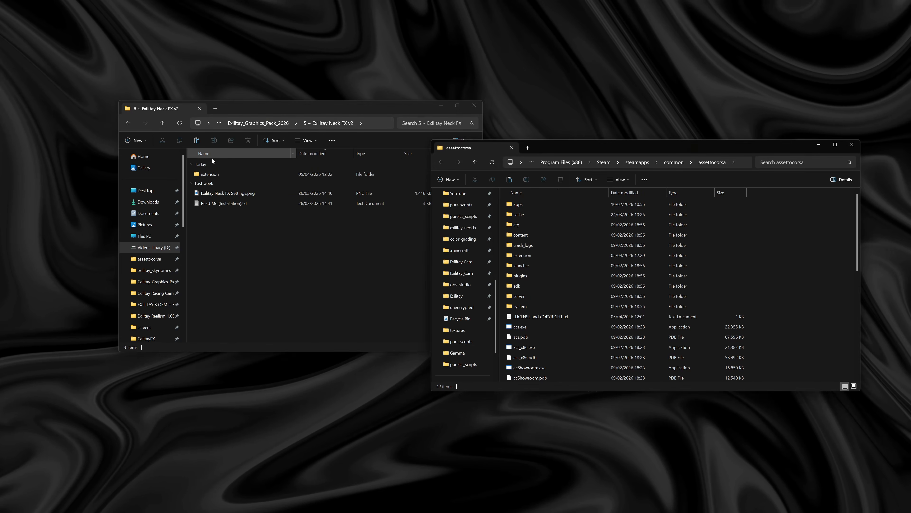
drag(247, 104, 217, 97)
click(171, 170)
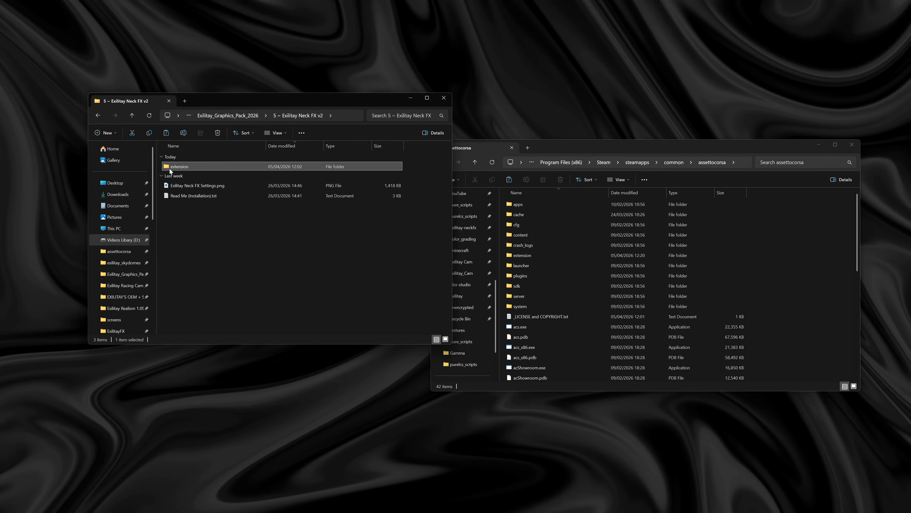
drag(170, 170, 821, 270)
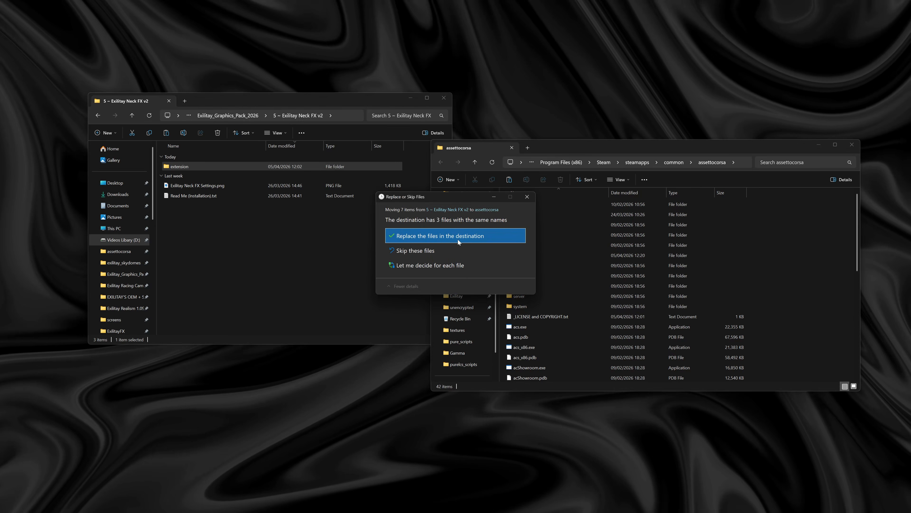
click(528, 196)
key(alt+Left)
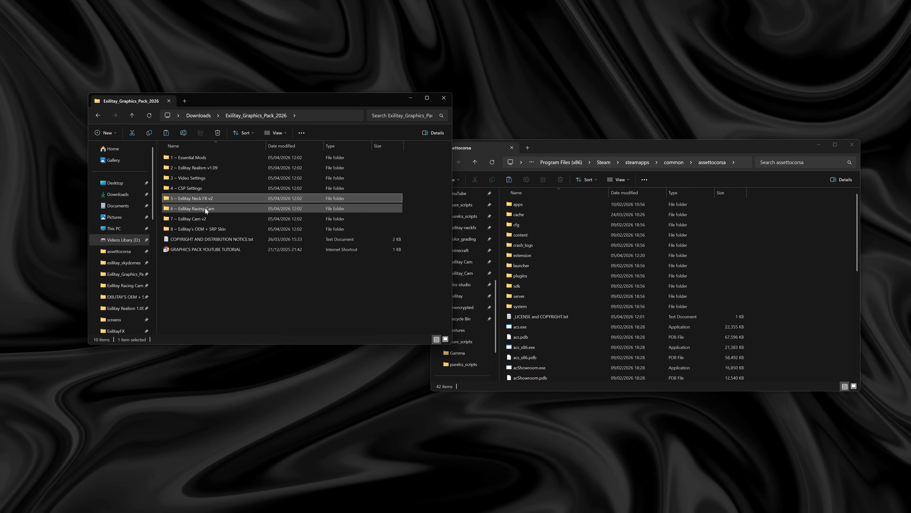
- Try to move the extension folder from 6 ~ Exilitay Racing Cam, and return to the graphics pack folder
double_click(203, 210)
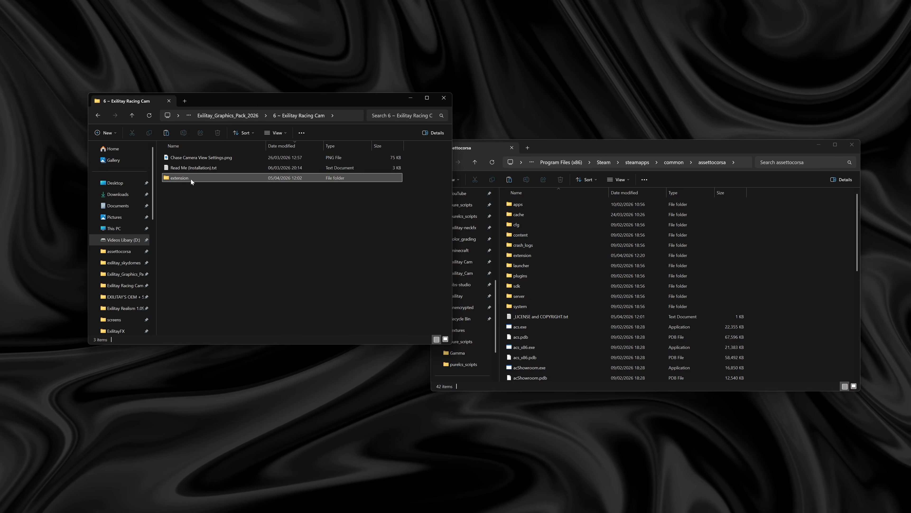
drag(191, 179, 252, 202)
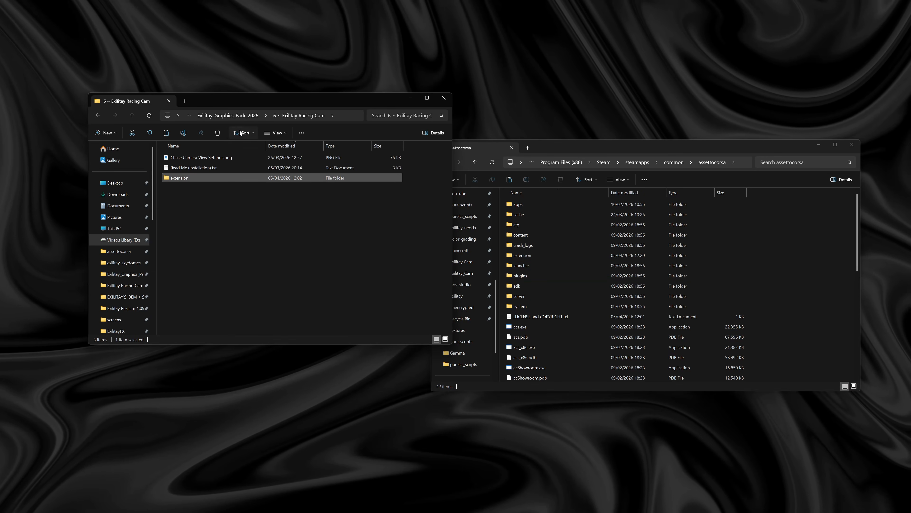
click(239, 115)
- Move the extension folder from 7 ~ Exilitay Cam v2 into the assettocorsa folder, and return to the graphics pack folder
double_click(200, 218)
drag(188, 178, 804, 293)
drag(804, 293, 804, 294)
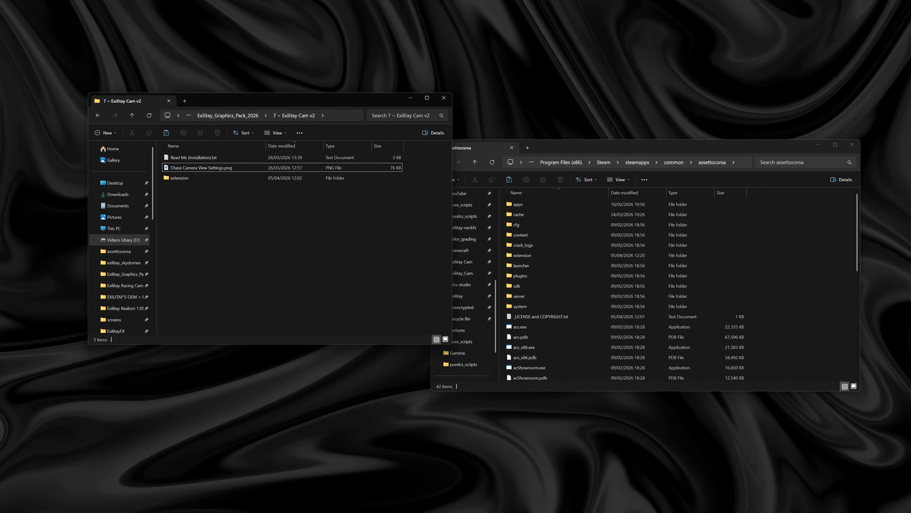
click(214, 115)
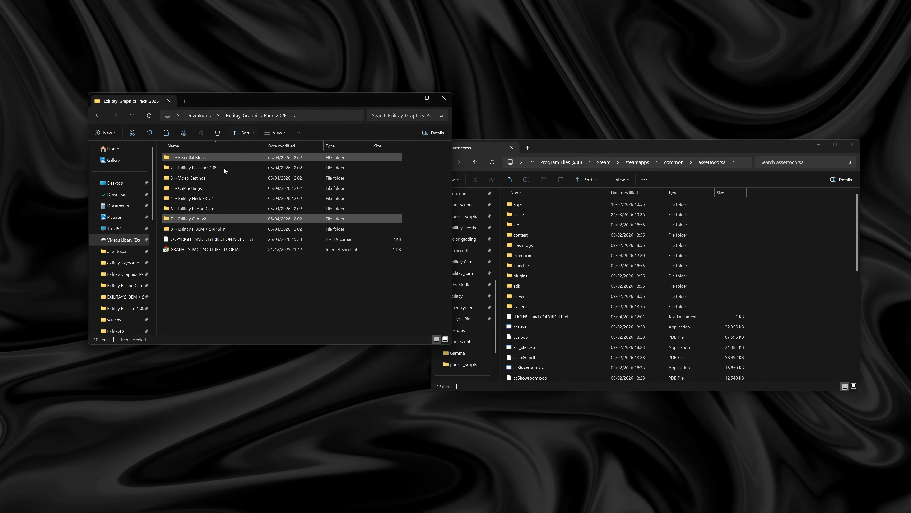
- Try to move the content folder from 8 ~ Exilitay's OEM + SRP Skin into the assettocorsa folder
double_click(207, 230)
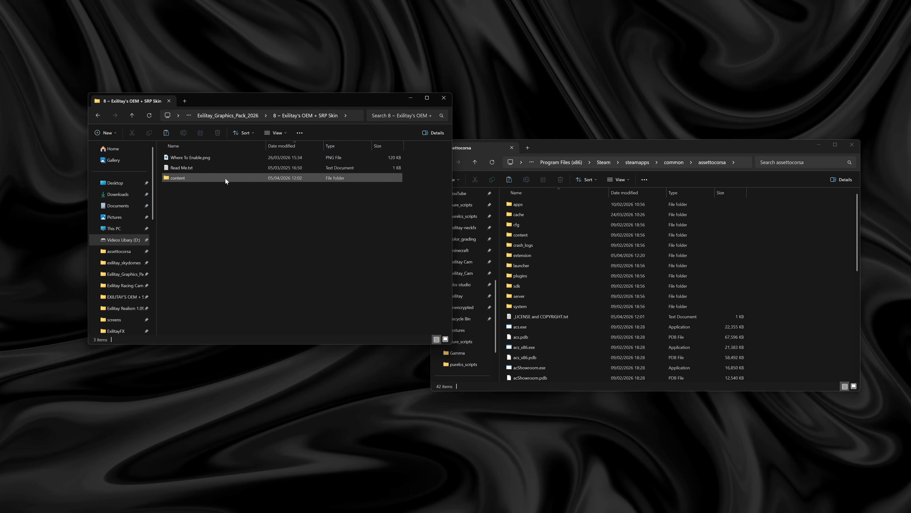
click(183, 178)
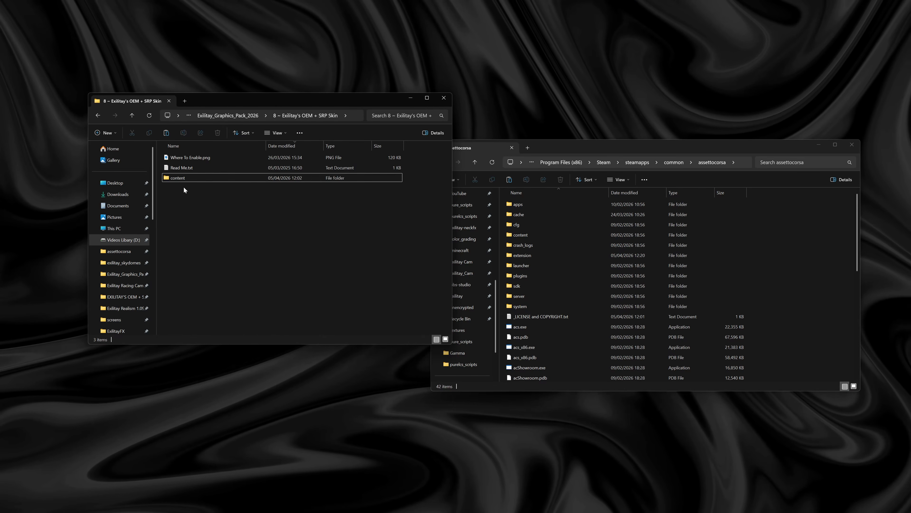
drag(182, 177, 810, 249)
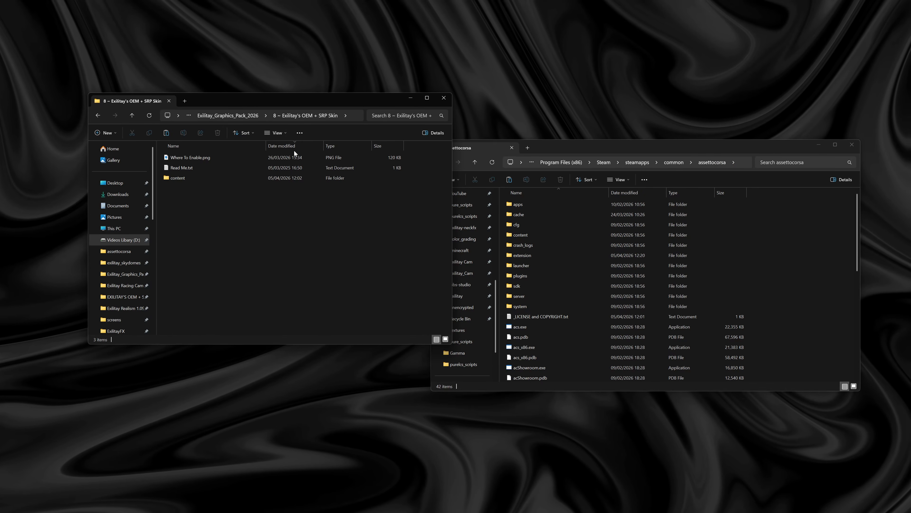
click(226, 117)
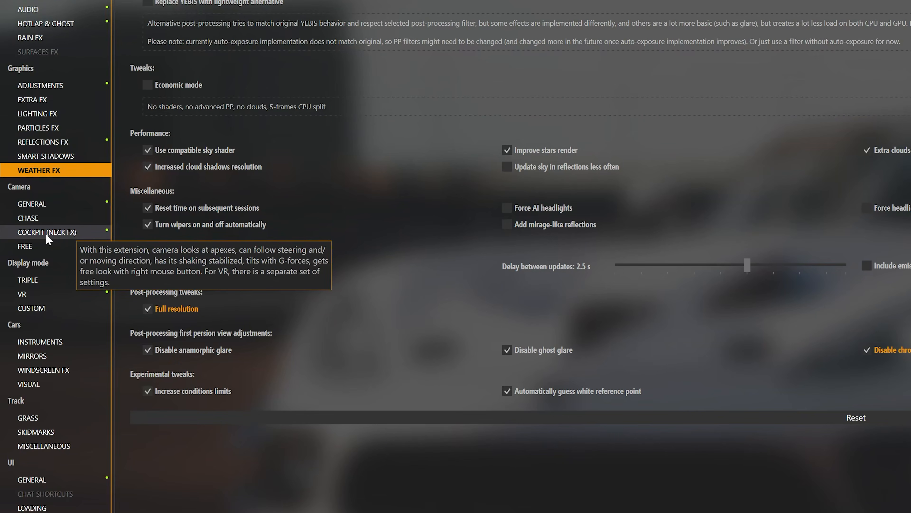
- Switch the cockpit camera (Neck FX) script in Content Manager to Default and back to Exilitay's Realistic Neck FX
click(58, 234)
click(686, 10)
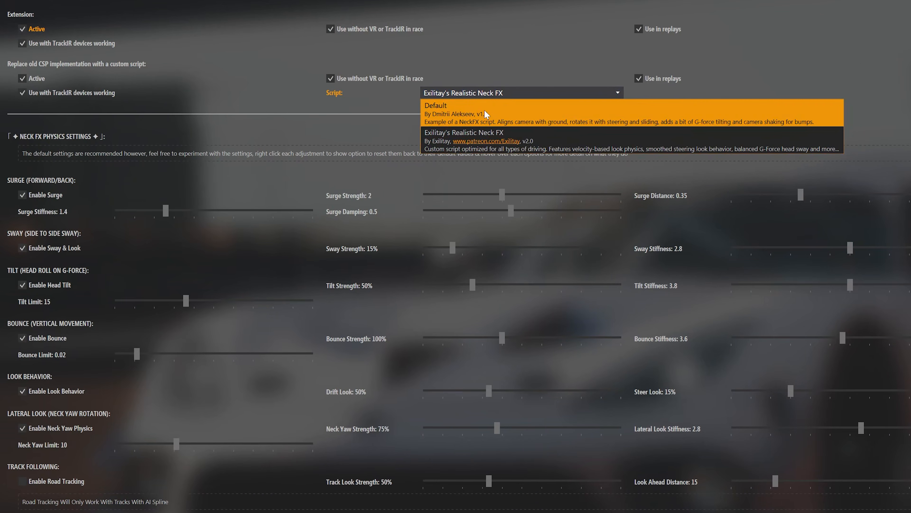
click(493, 109)
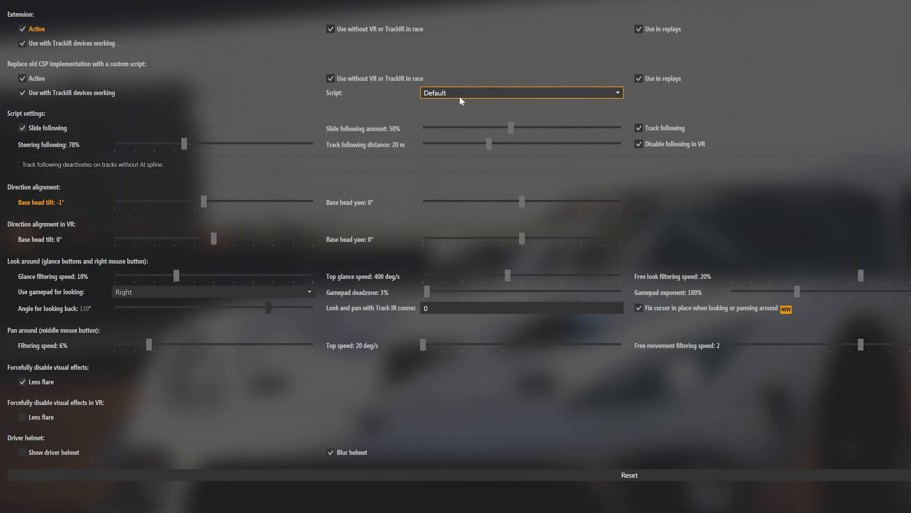
click(466, 92)
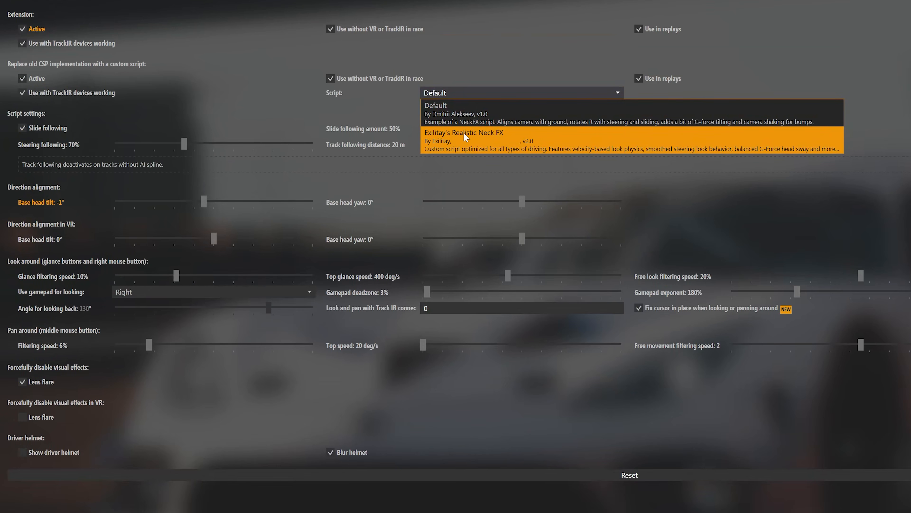
click(540, 139)
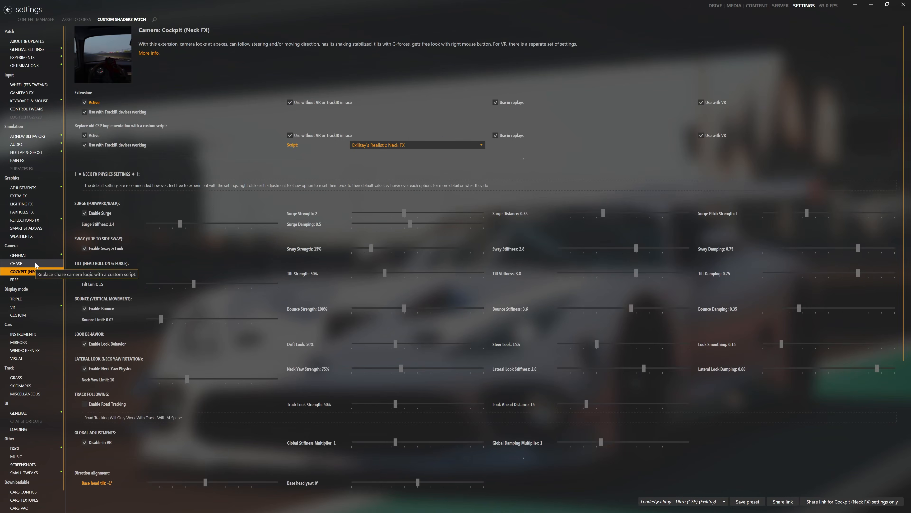
- Set the chase camera script to Exilitay Racing Cam and activate Exilitay Cam as the alternative script for the second camera
click(36, 265)
scroll(26, 263, down, 1)
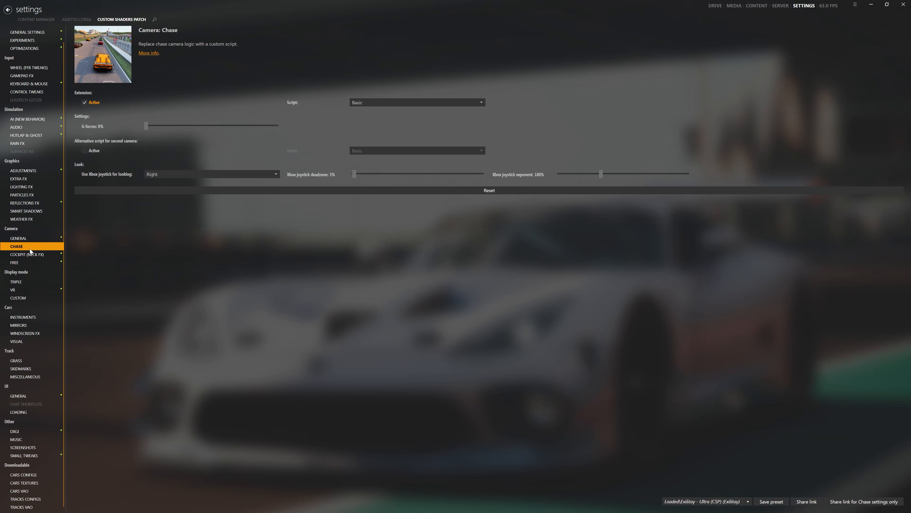
click(396, 103)
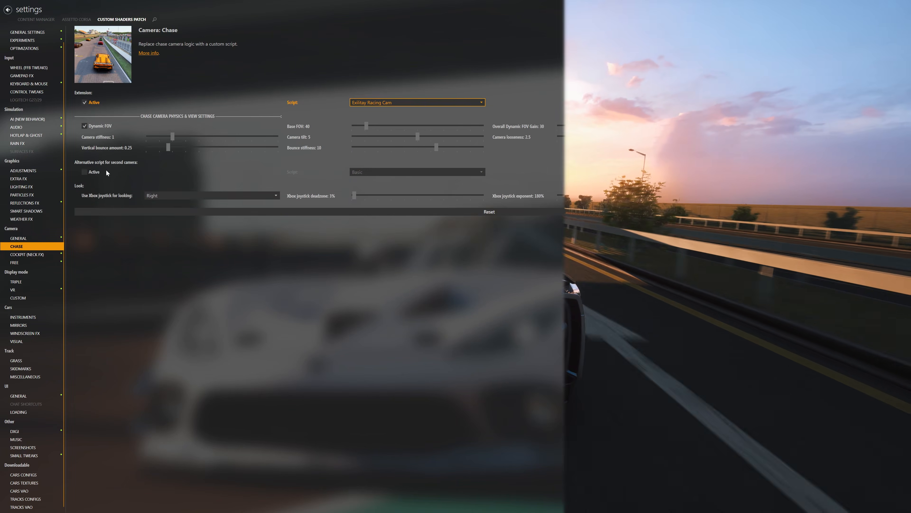
click(97, 173)
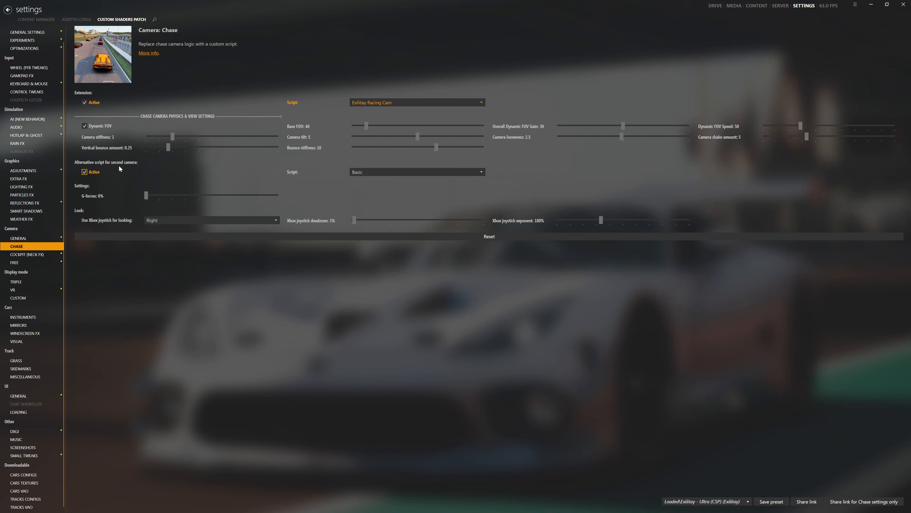
click(359, 173)
click(444, 256)
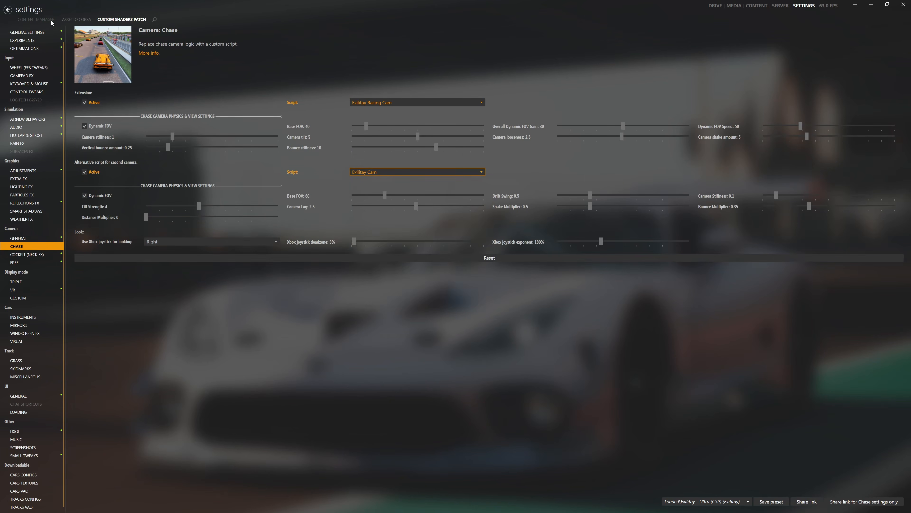
- Choose Shutoko Revival Project 0.9.3 - Main Layout as the track for a quick single-player drive
click(715, 6)
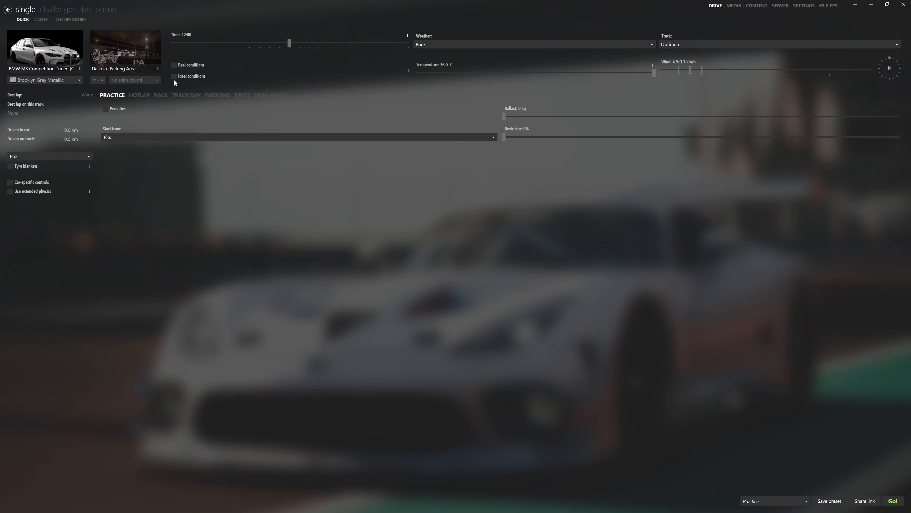
click(153, 43)
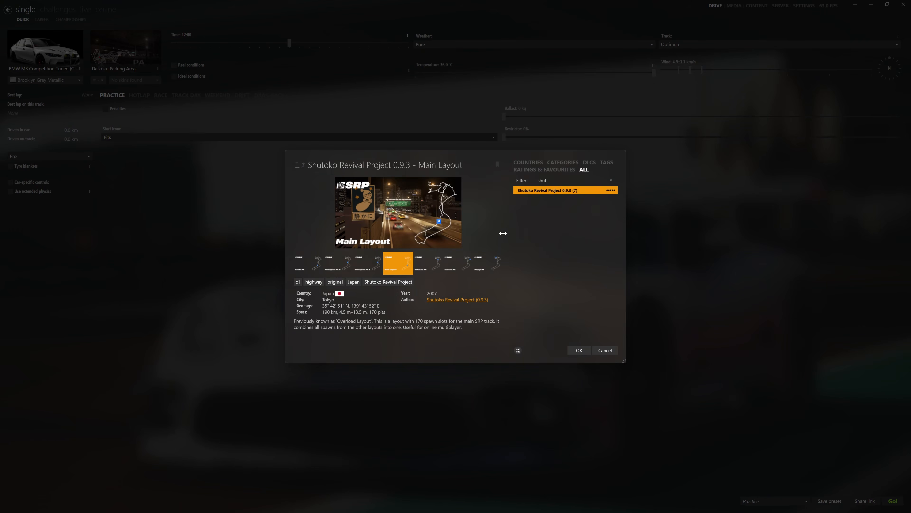
click(578, 349)
- Deactivate the EXILITAY'S OEM + SRP skin on the Shutoko track and enable it again
right_click(138, 62)
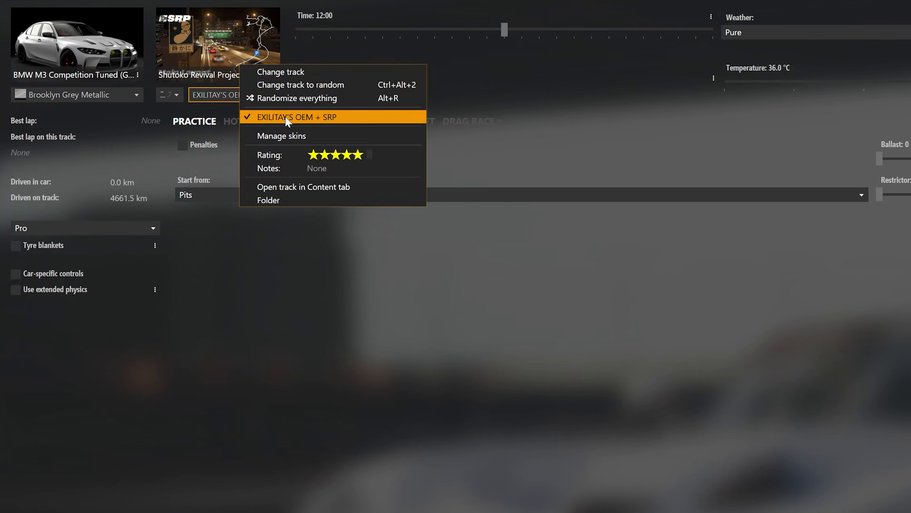
click(286, 119)
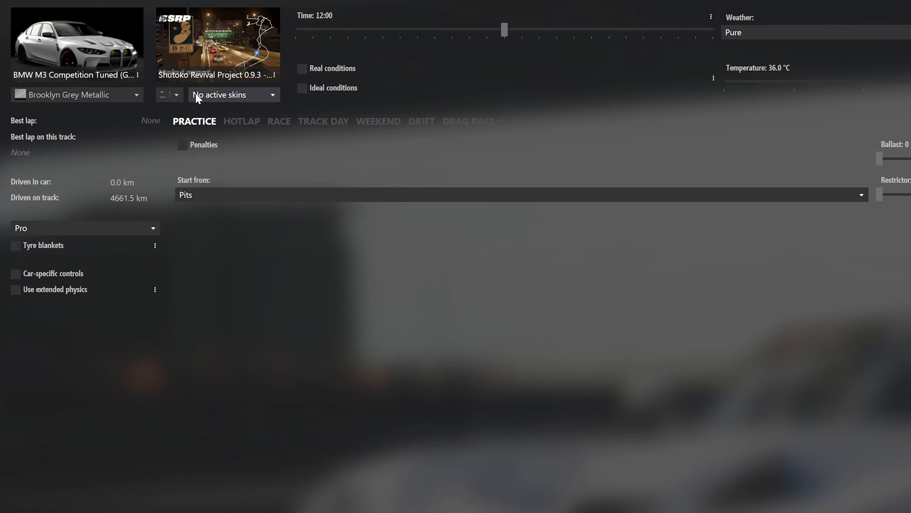
click(205, 95)
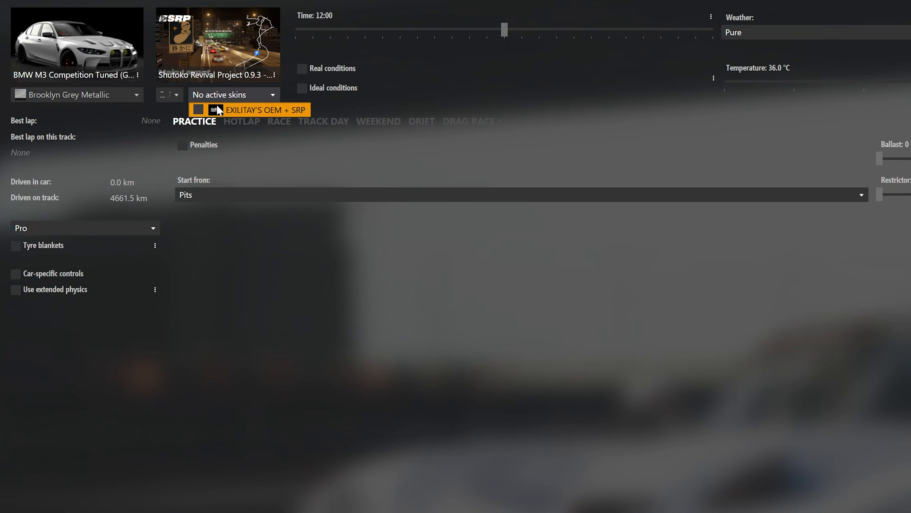
click(199, 109)
click(279, 288)
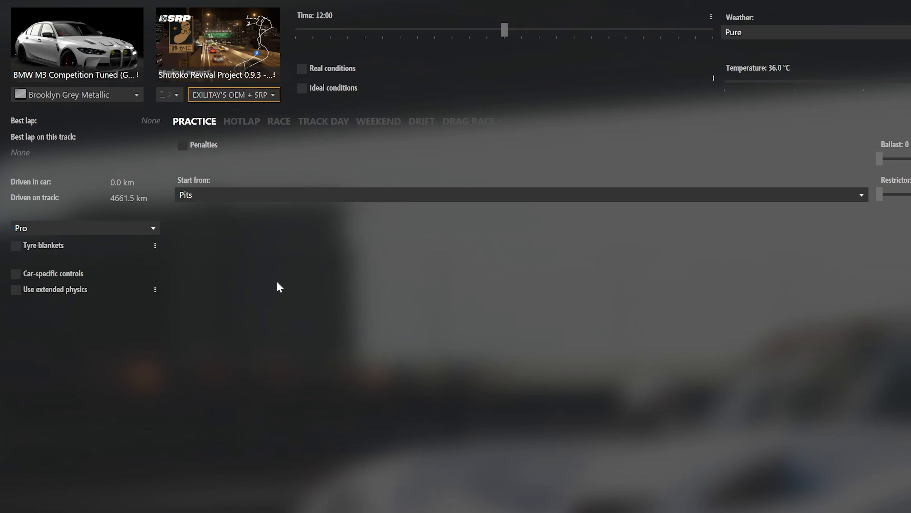